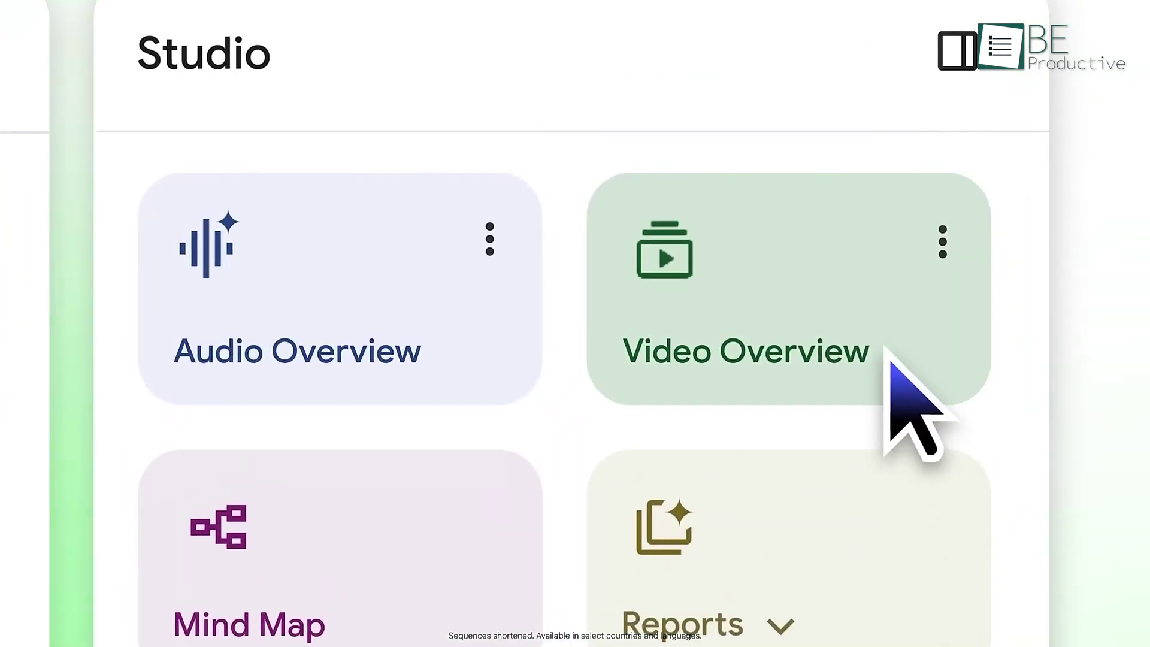
Step: Generate a video overview and watch it full screen, then open NotebookLM from Google search results
click(890, 360)
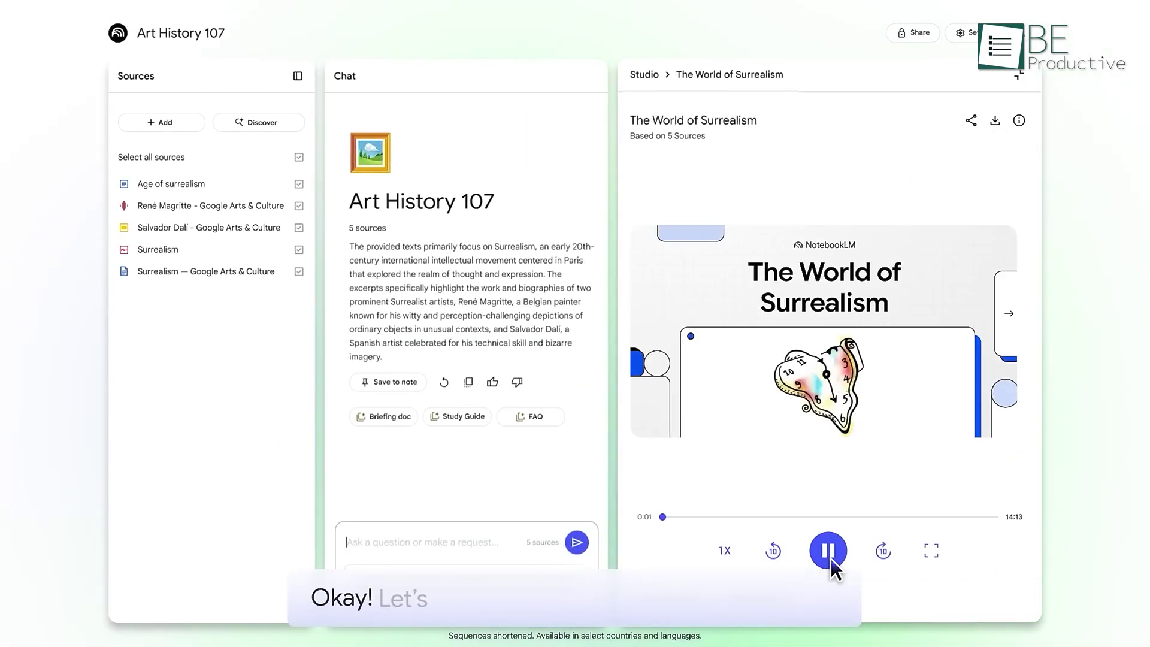
click(930, 550)
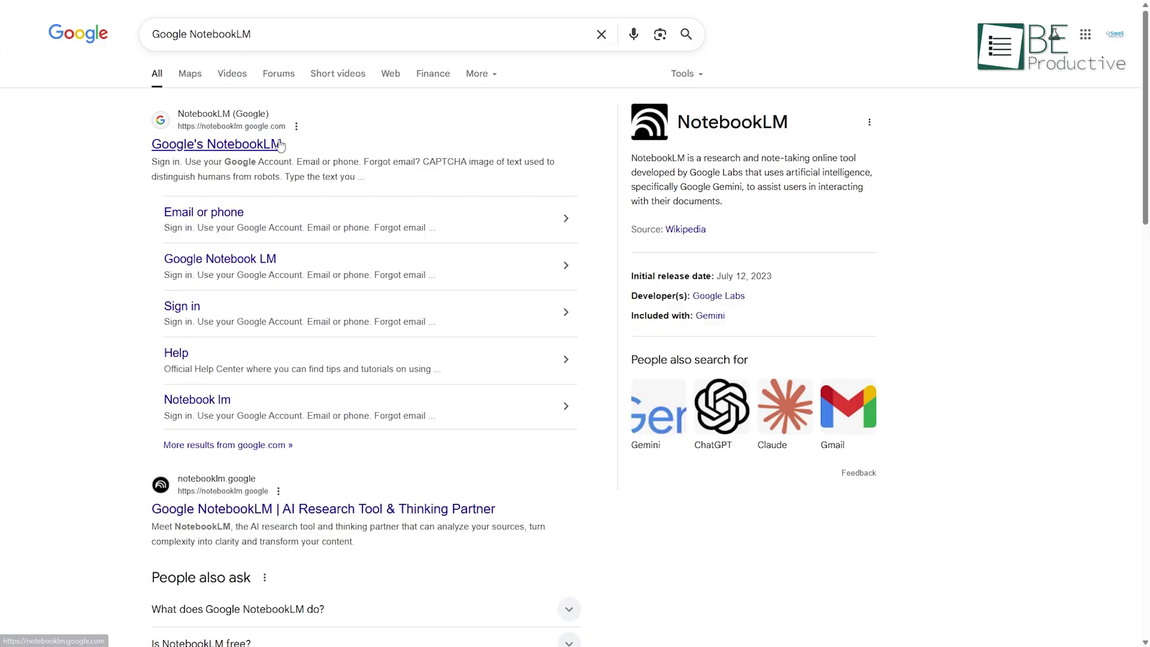
click(280, 145)
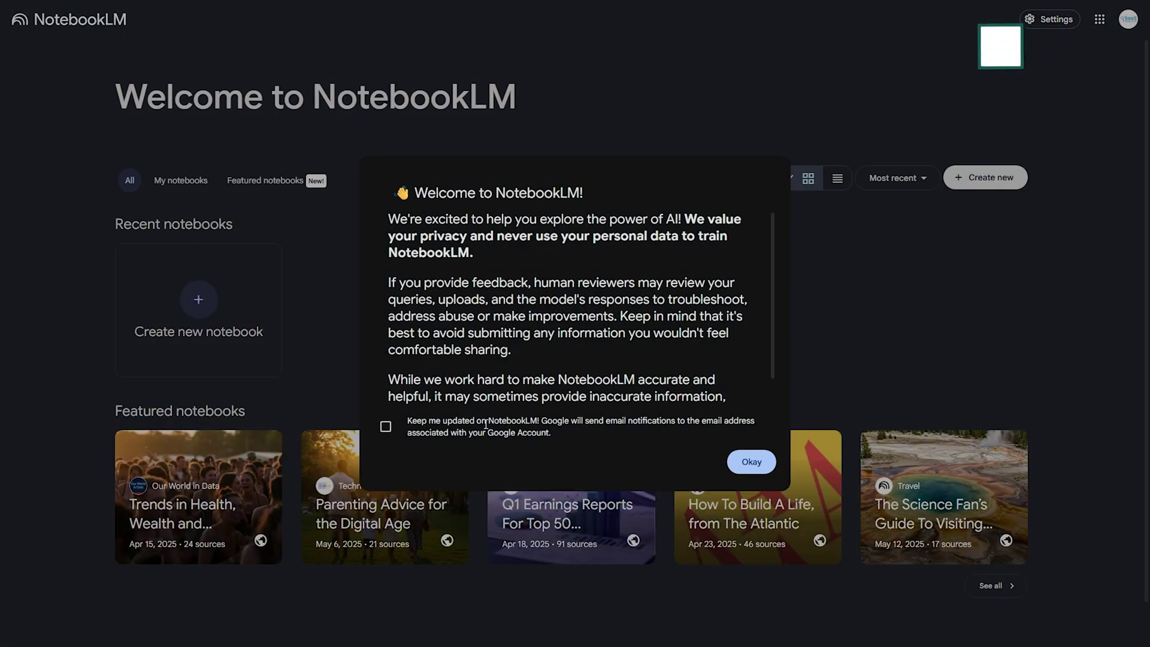
Step: Accept the welcome notice with email updates on, switch the notebook layout, and create a new notebook
click(386, 427)
click(732, 465)
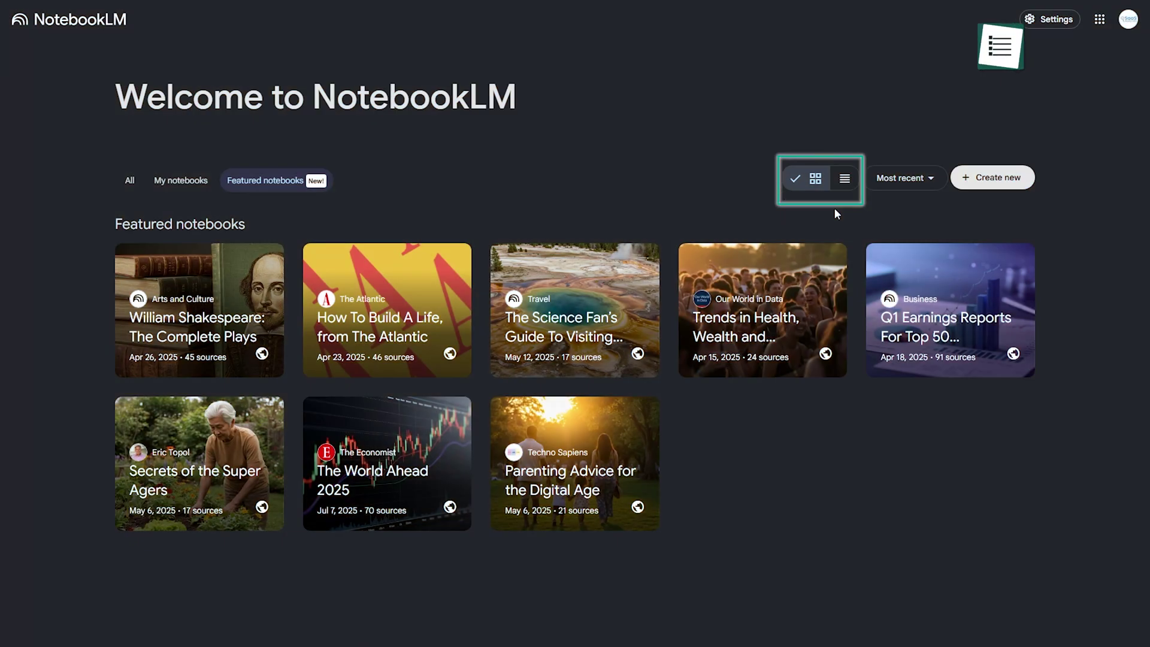
click(841, 186)
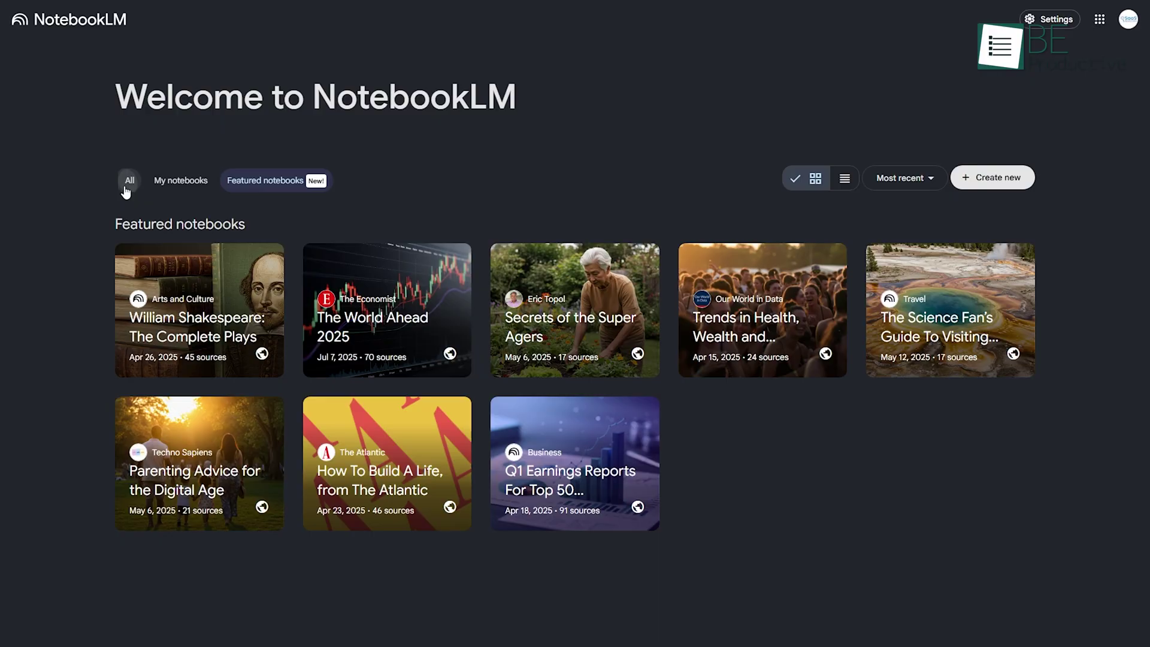
click(210, 312)
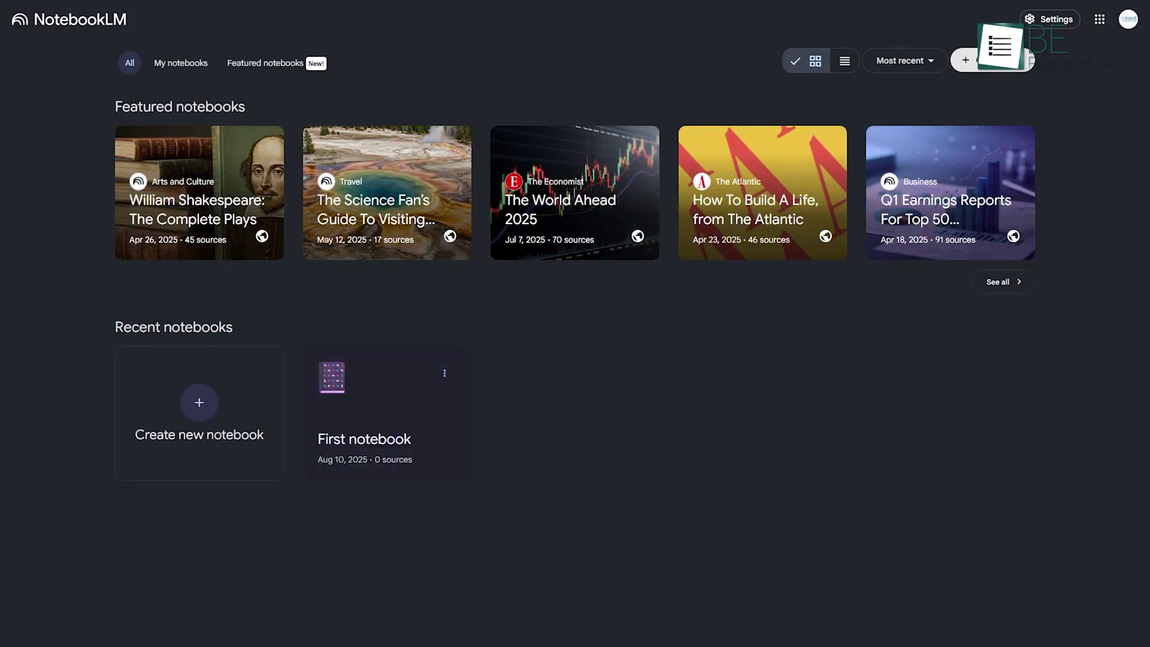
Step: Open First notebook and insert the 'Test for notebook LM' Google Doc as a source
click(275, 398)
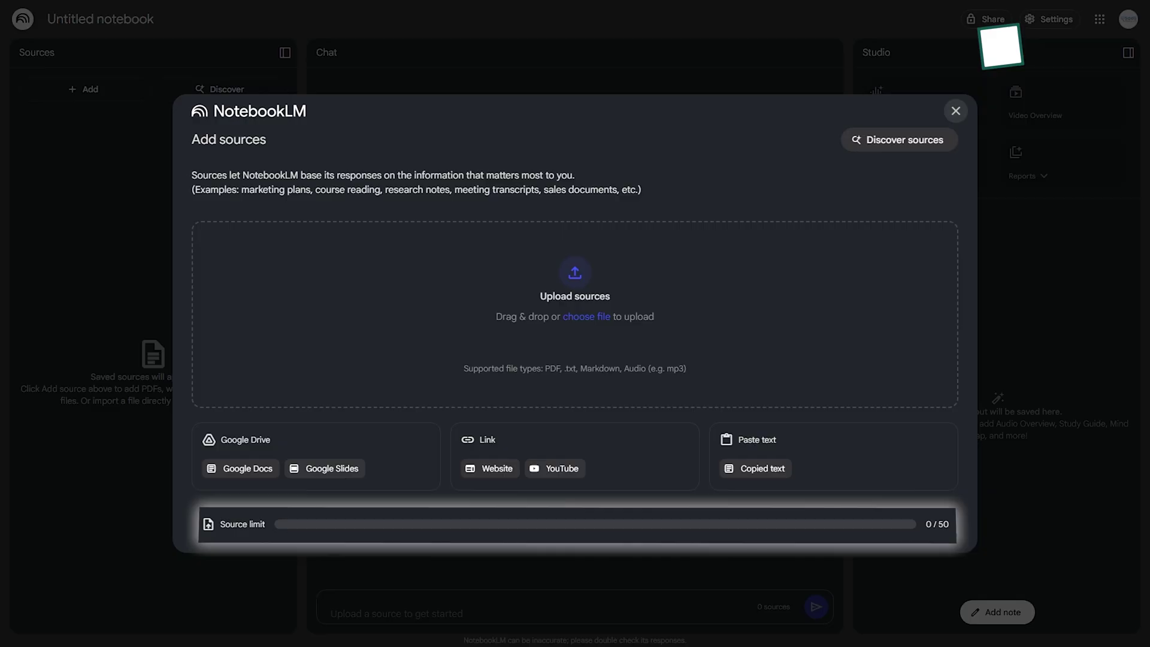
click(220, 475)
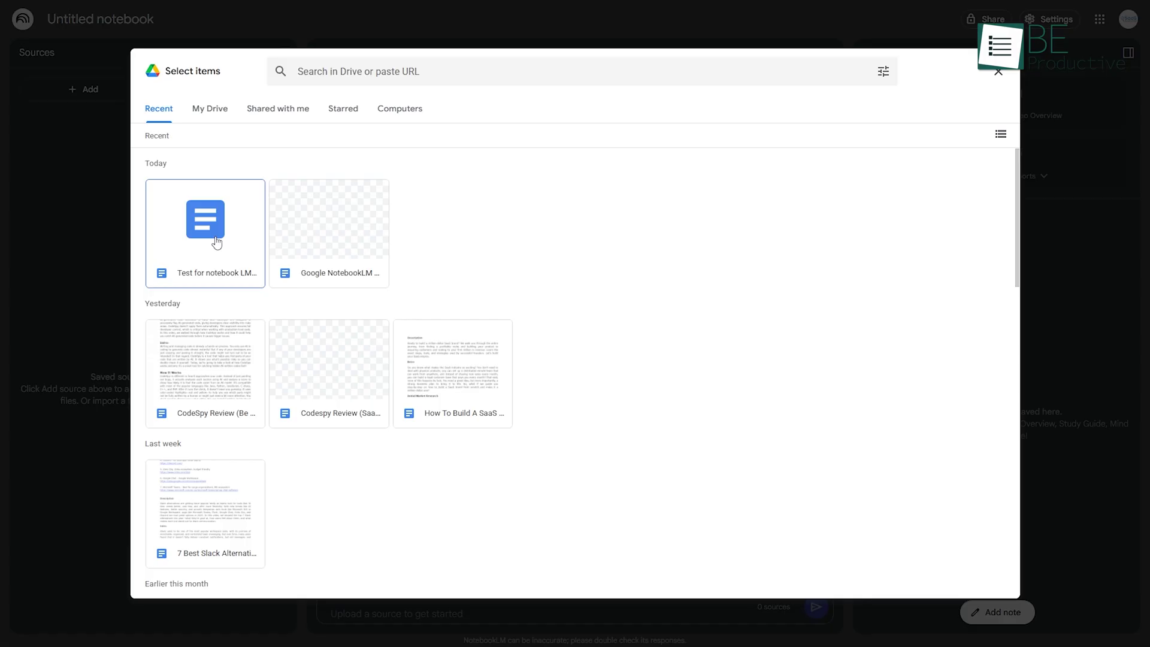
click(214, 241)
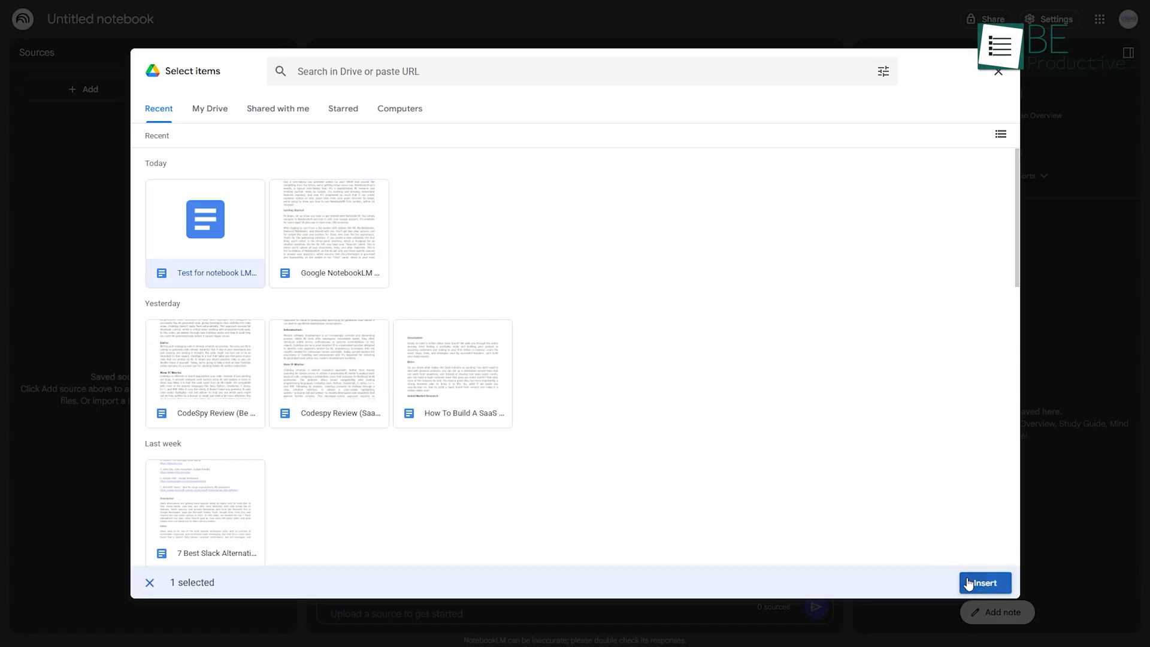
click(968, 583)
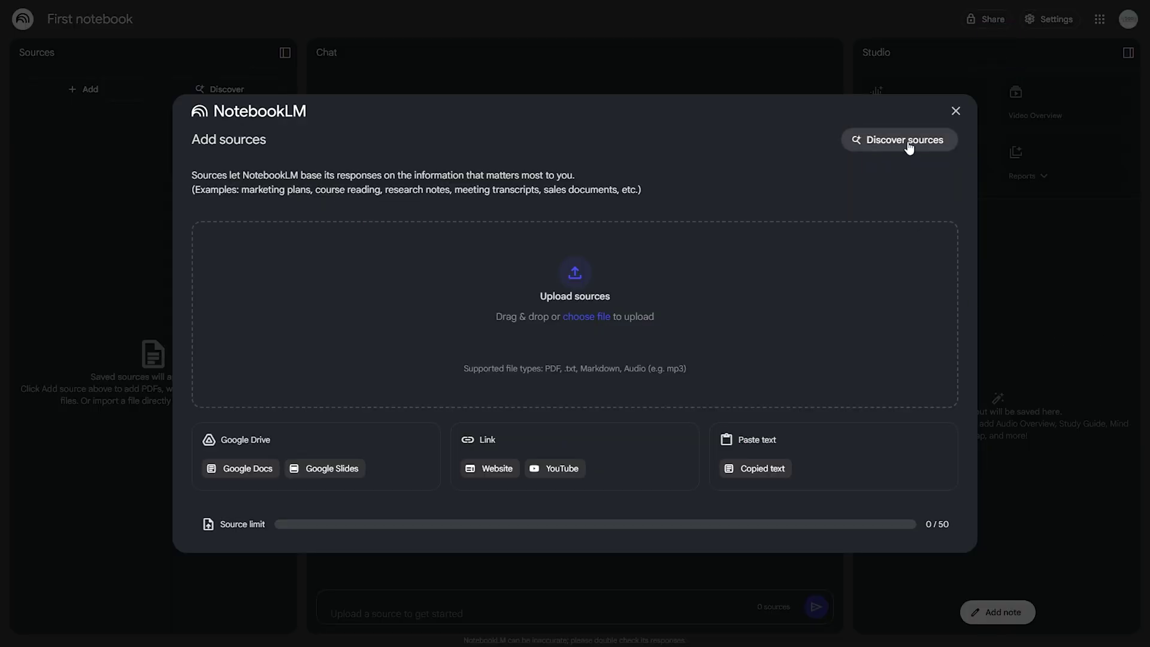
Step: Discover sources on 'subatomic particles' and import all ten suggested results
click(905, 142)
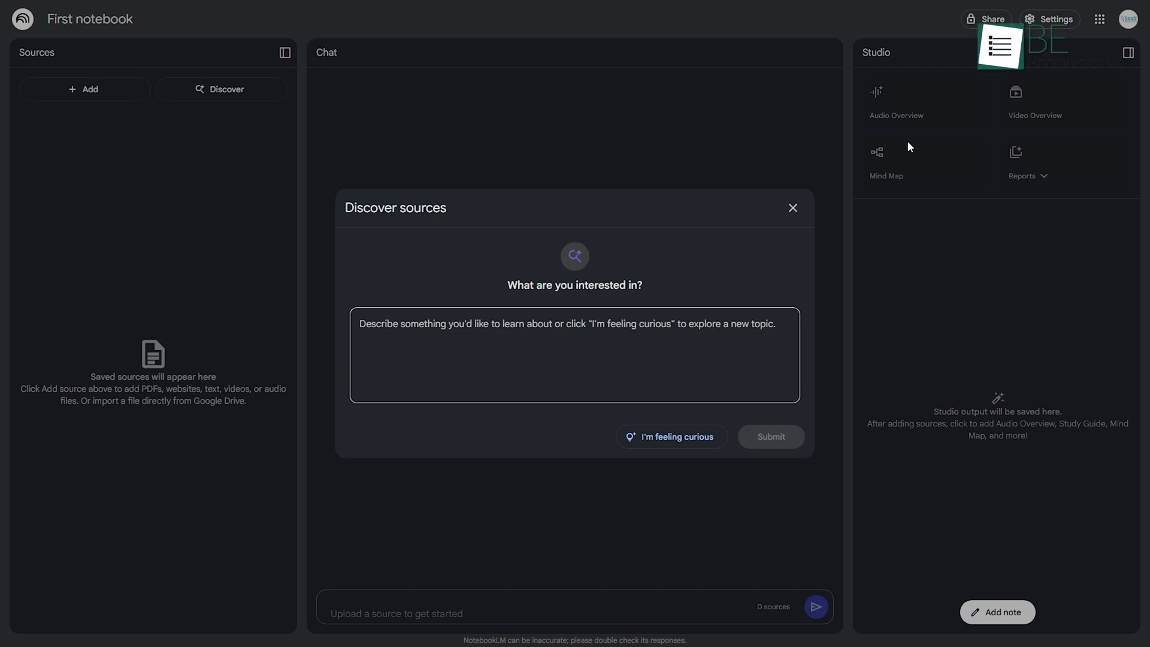
click(615, 330)
text(subatomic particles)
click(775, 444)
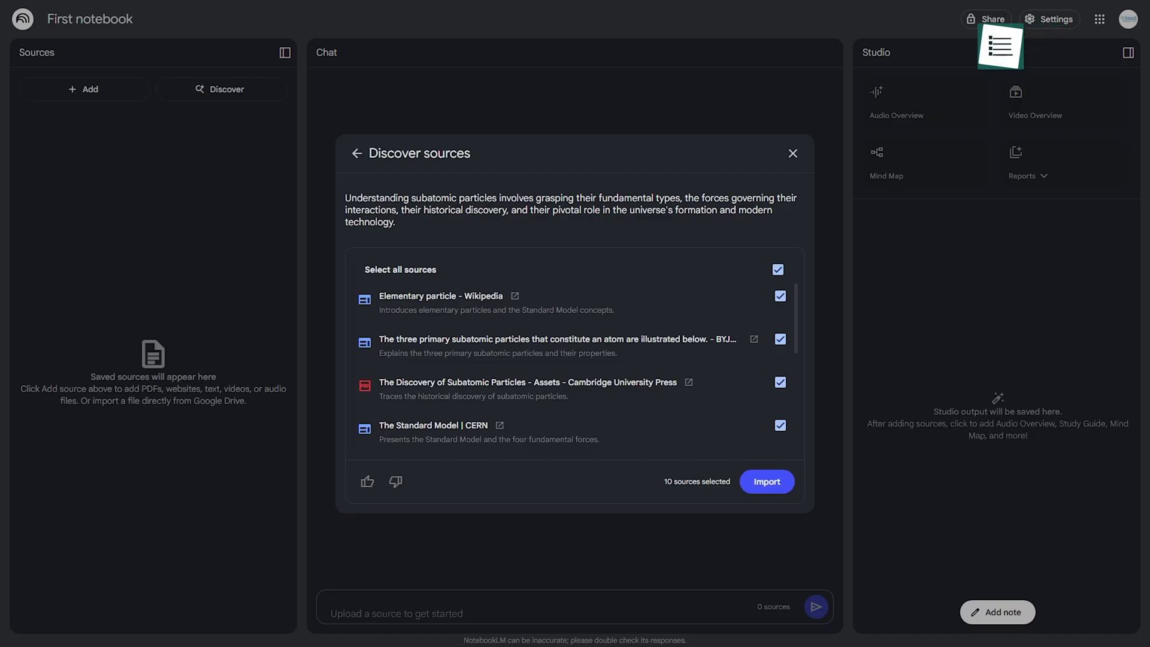
click(767, 486)
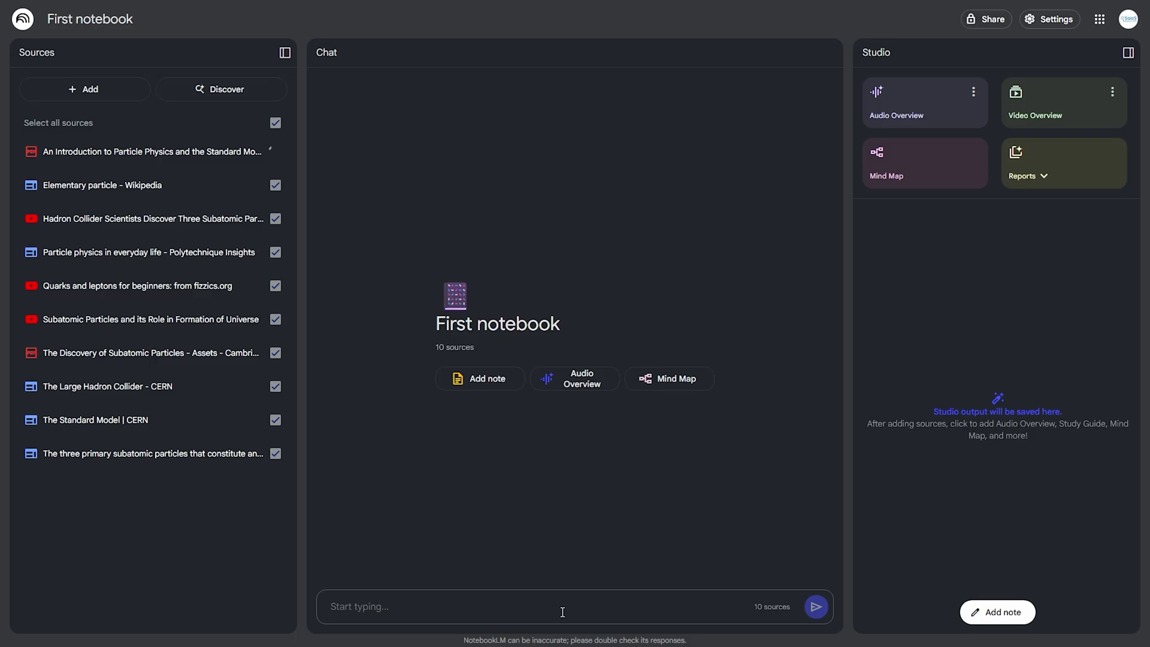
Step: Add a new note from beneath the 11-source notebook summary
click(474, 382)
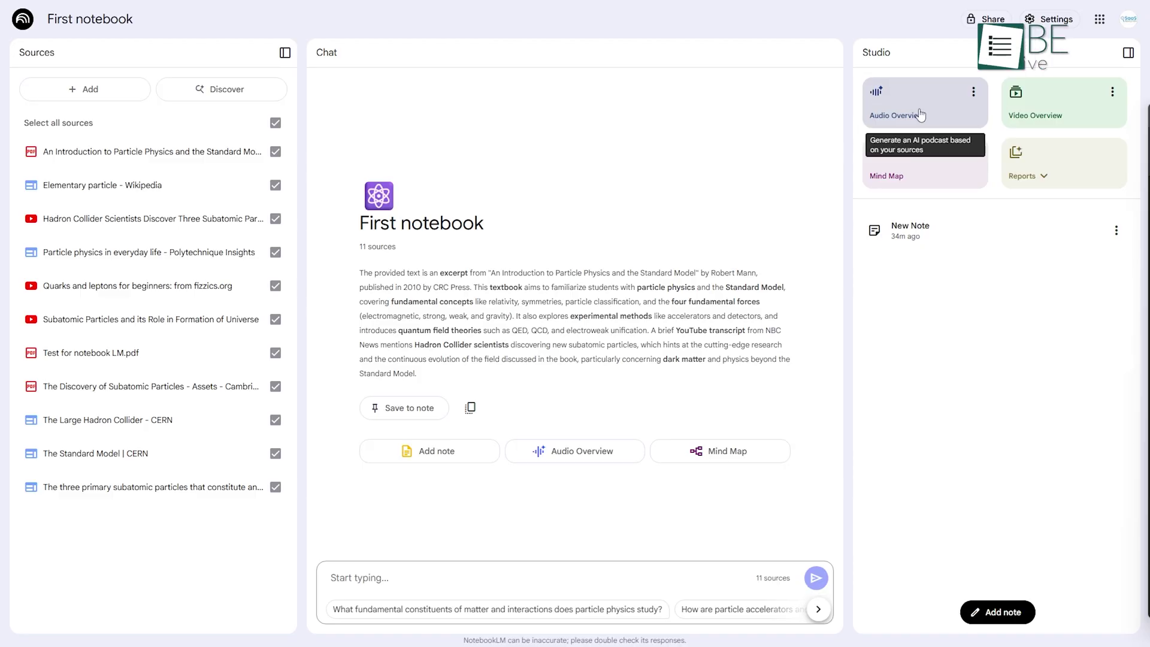
Step: Generate the 25:07 'Cracking the Cosmos' audio overview, play it, and show its options menu
click(921, 115)
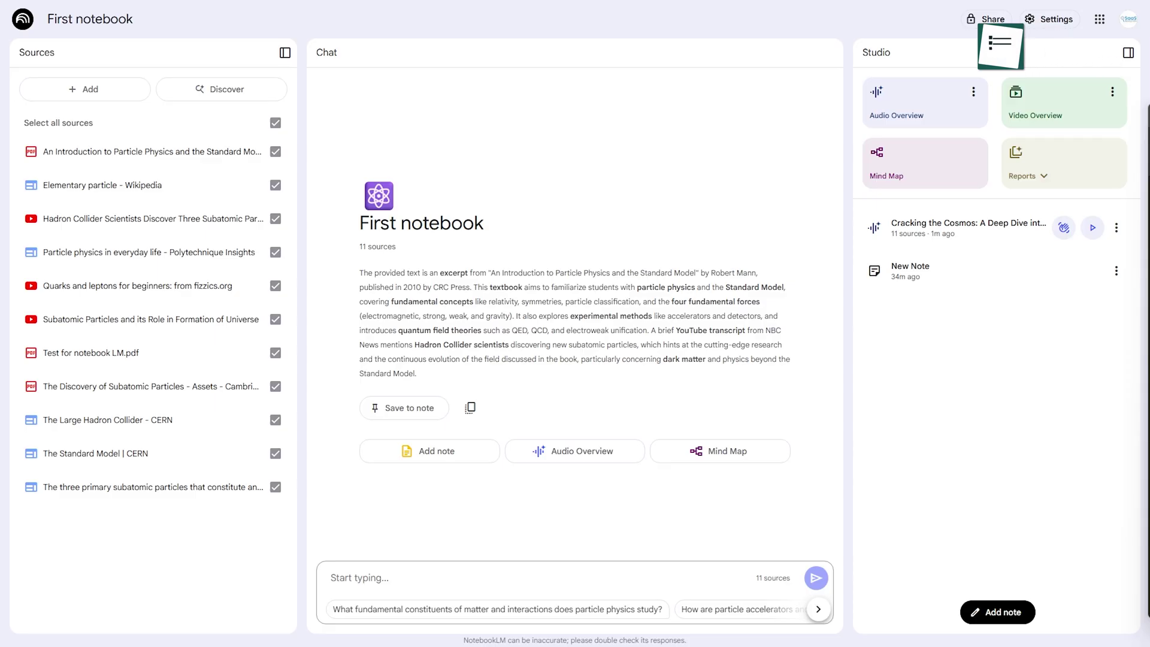
click(1092, 228)
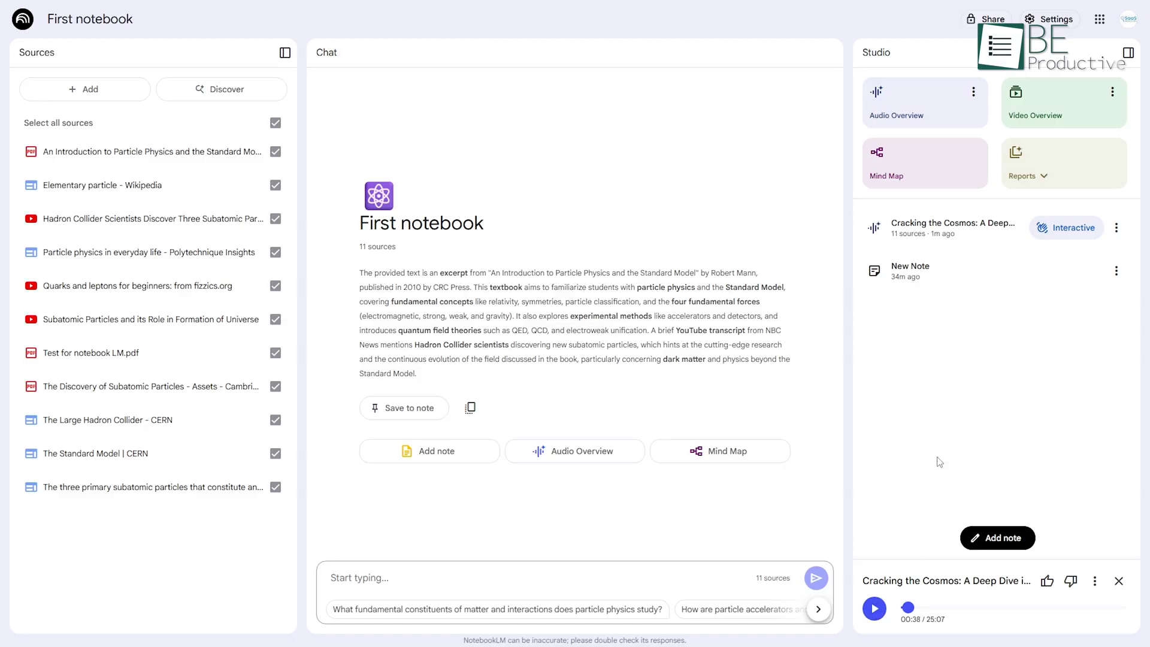
click(973, 91)
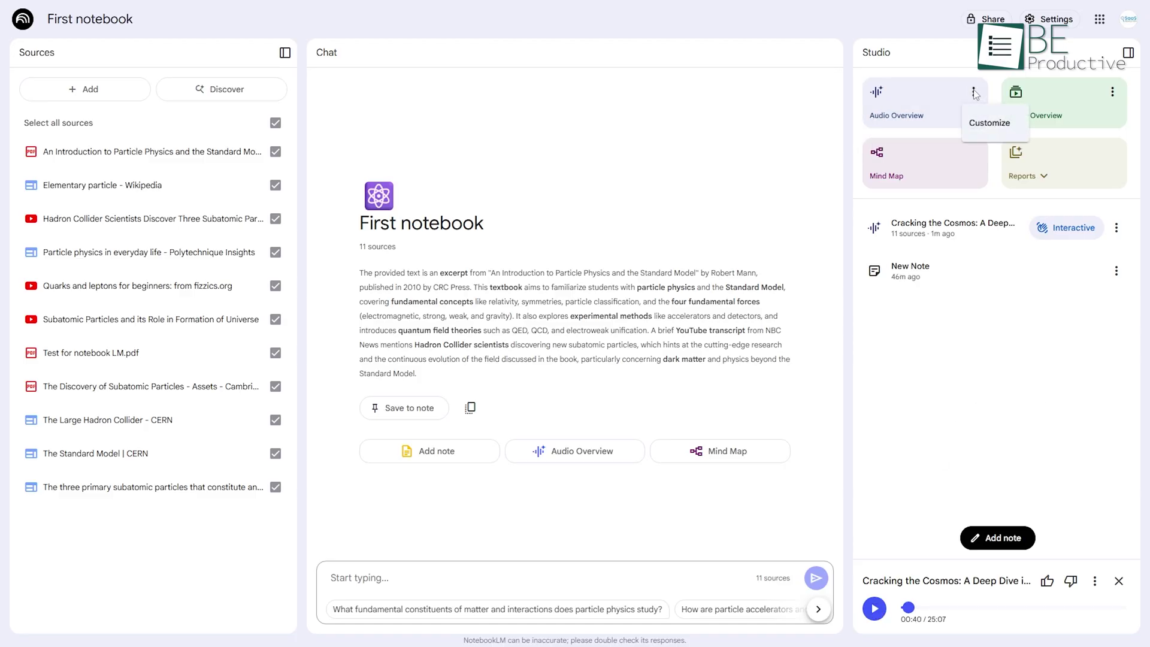
click(989, 121)
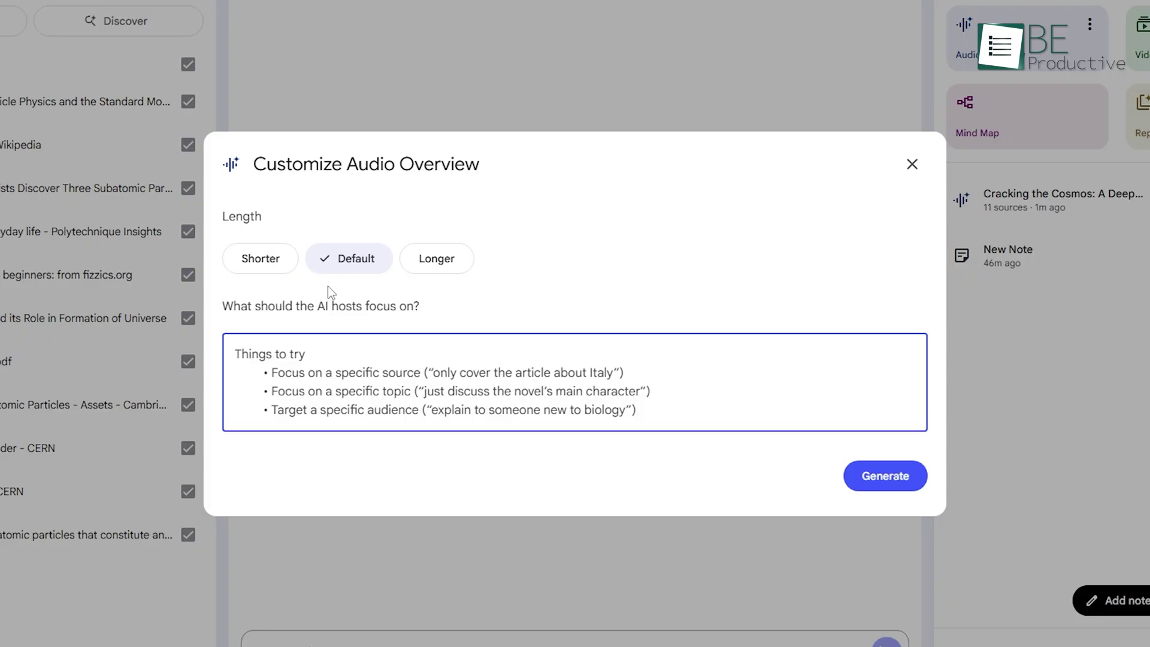
click(302, 270)
click(435, 262)
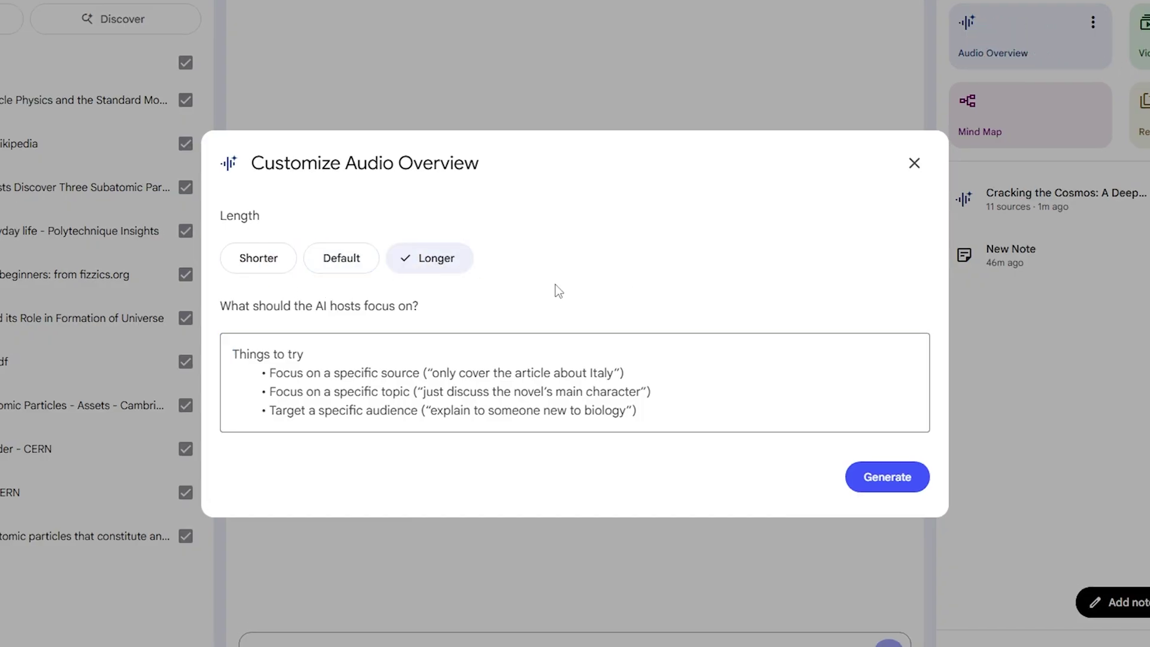
click(258, 258)
click(683, 408)
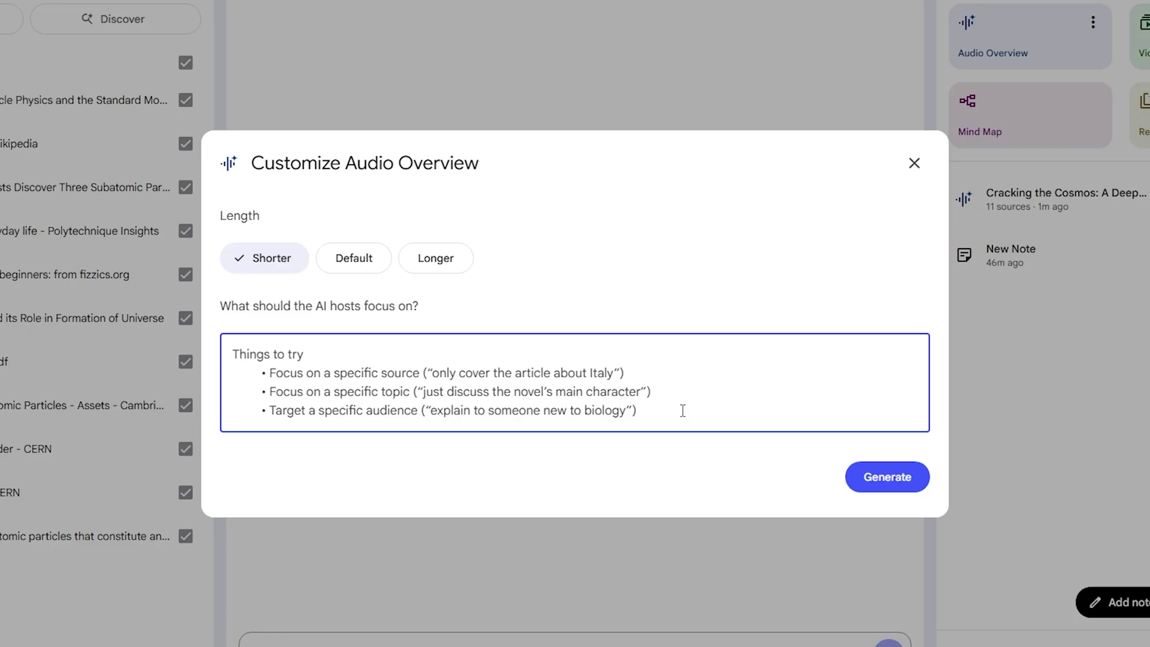
text(Focus on the historical context of these events)
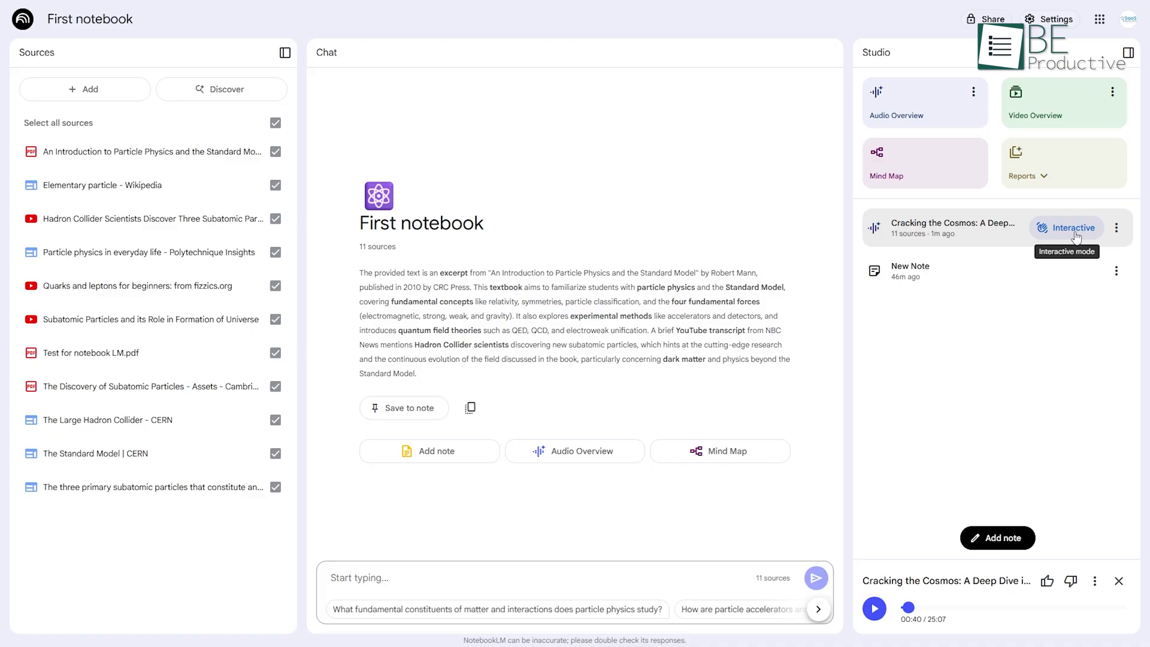
Step: Open Cracking the Cosmos in interactive mode and join the hosts' conversation, retrying once
click(1072, 228)
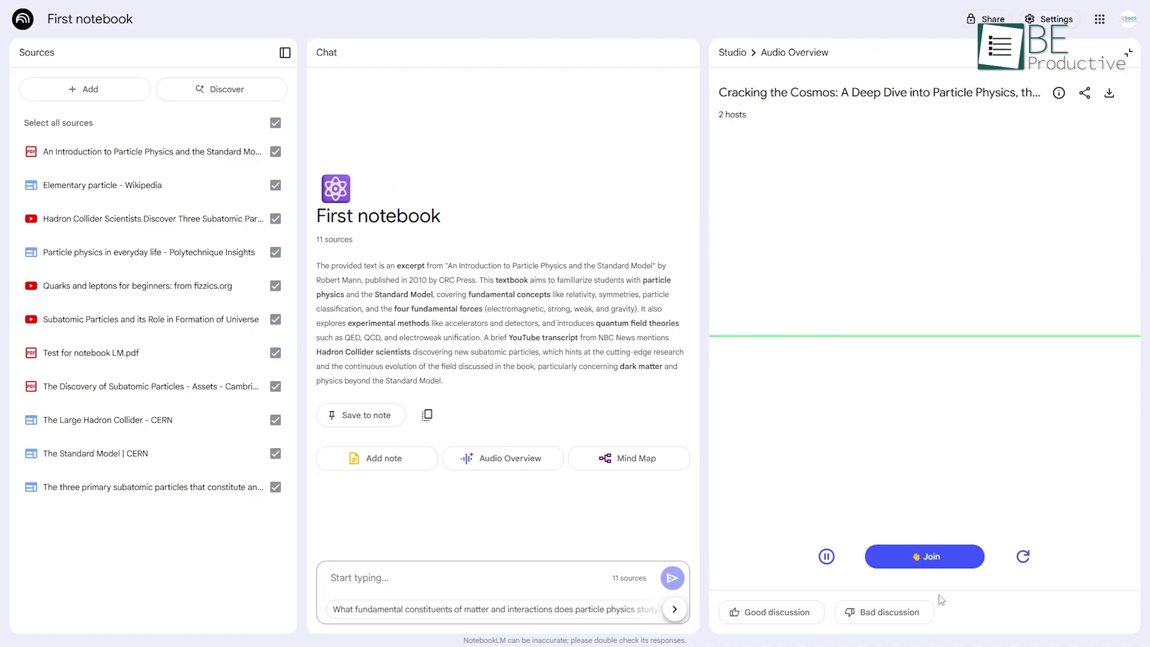
click(938, 557)
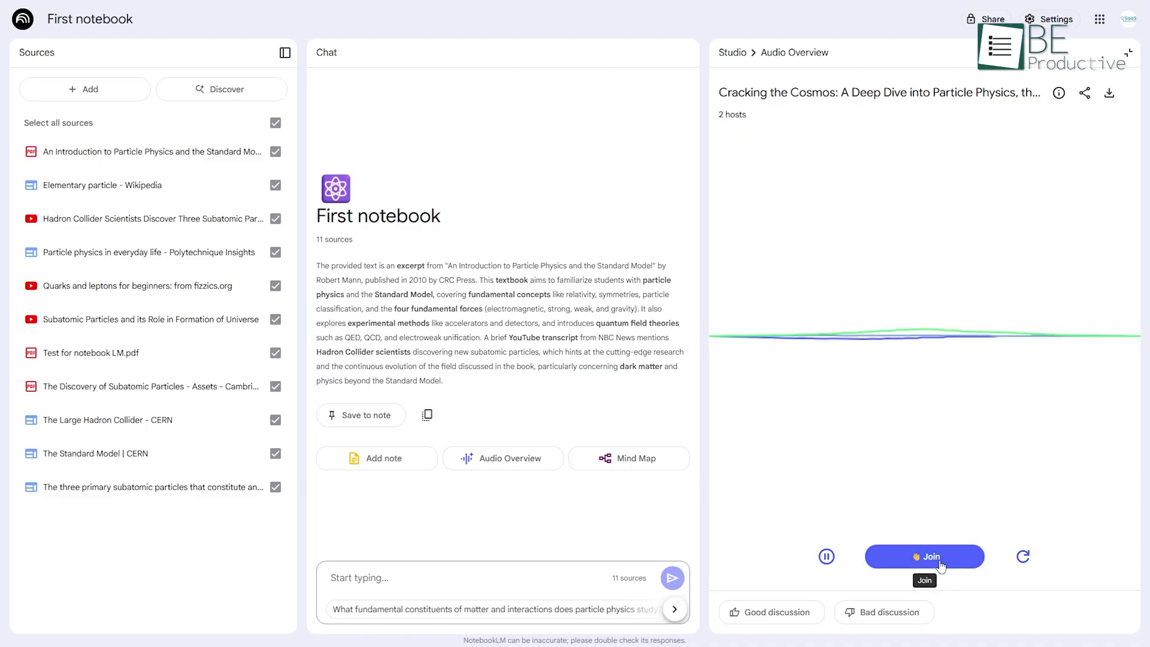
click(939, 564)
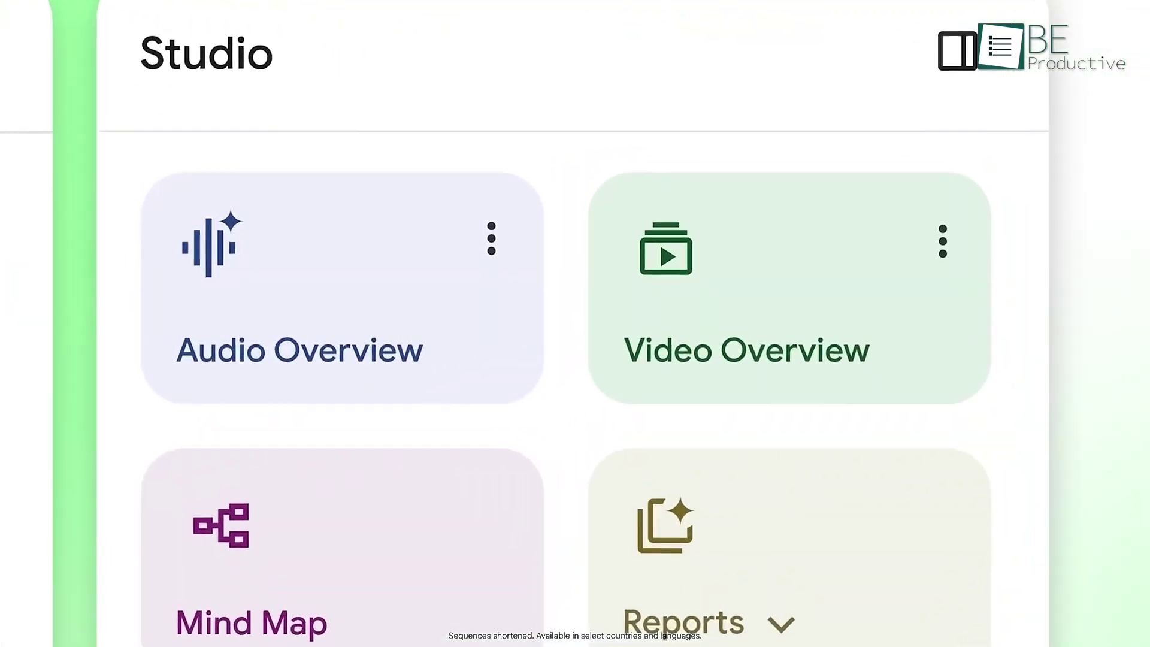
Step: Preview The World of Surrealism video full screen, then start generating the notebook's video overview
click(887, 352)
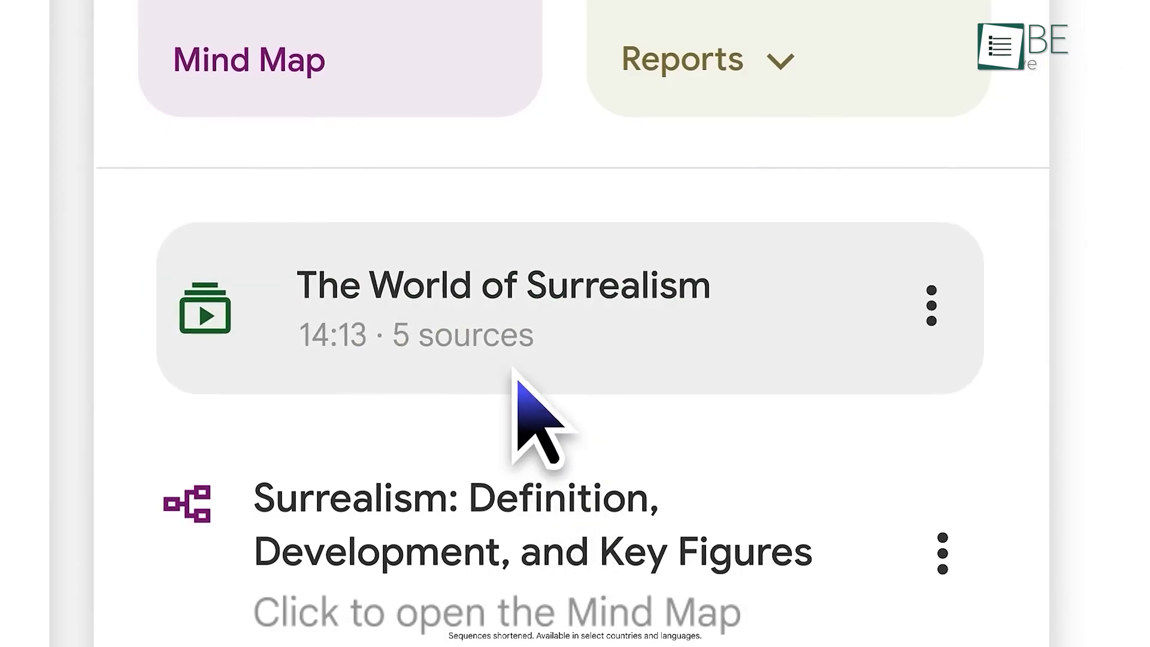
click(517, 371)
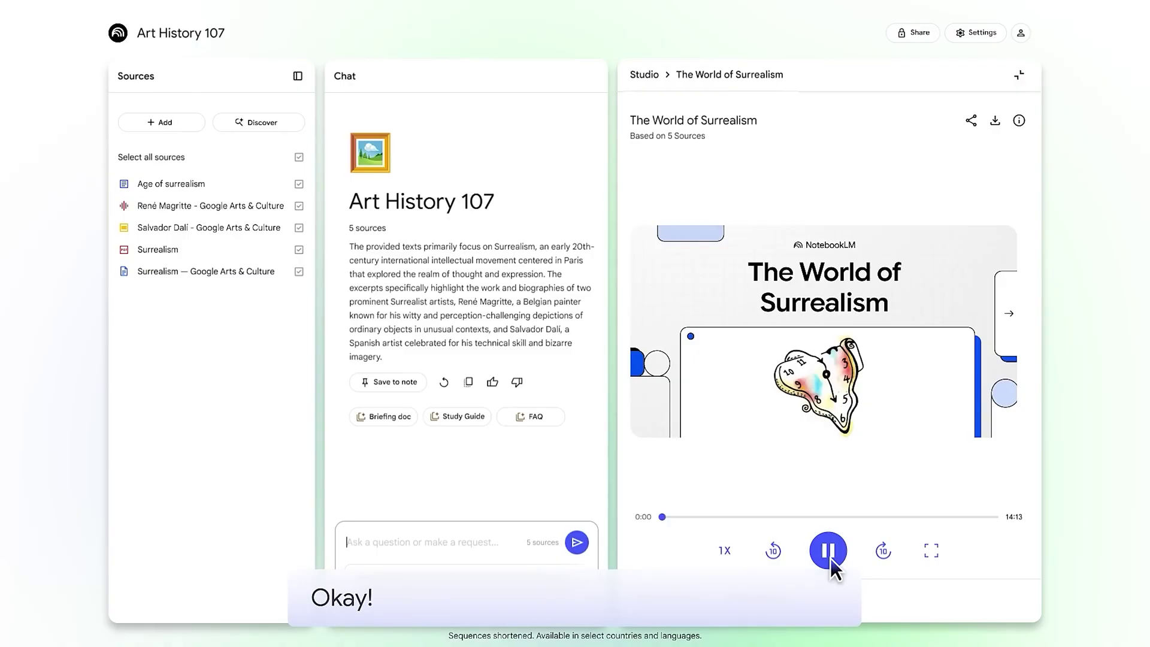
click(931, 550)
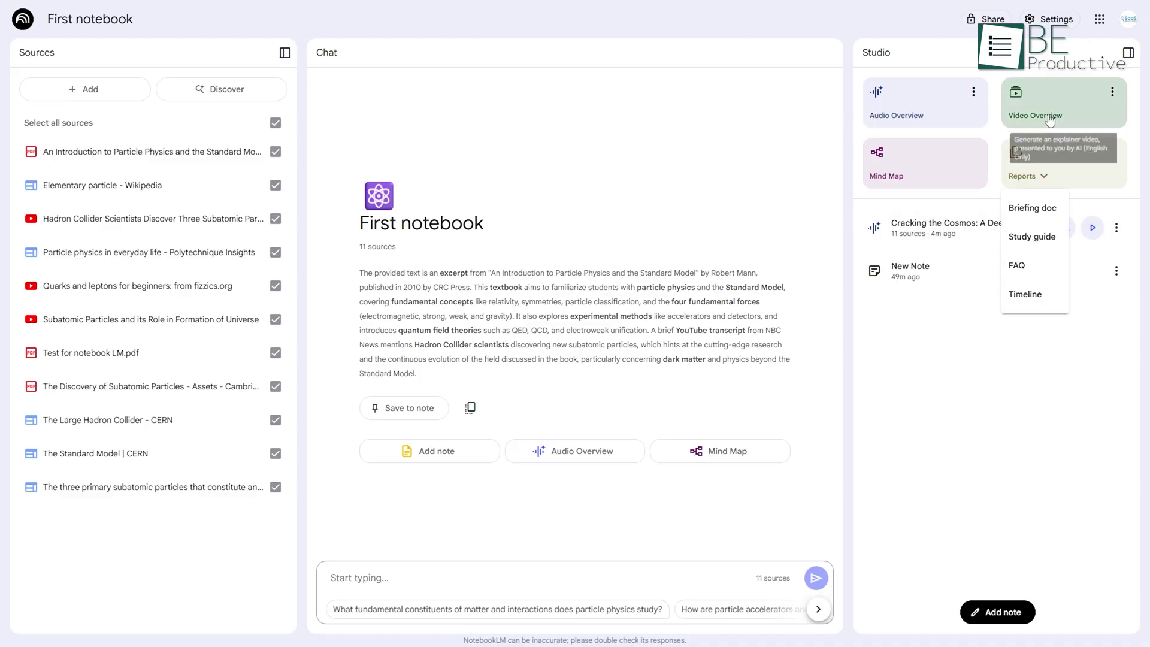
click(1049, 120)
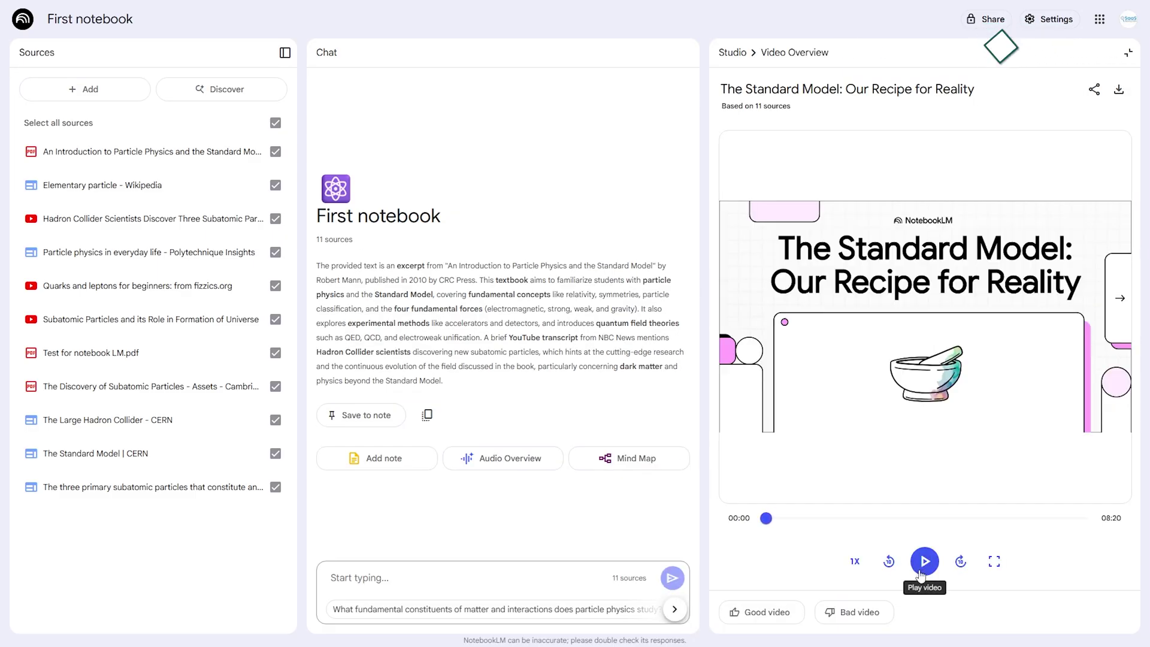
Step: Play the Standard Model video overview, then return to the Studio item list
click(924, 561)
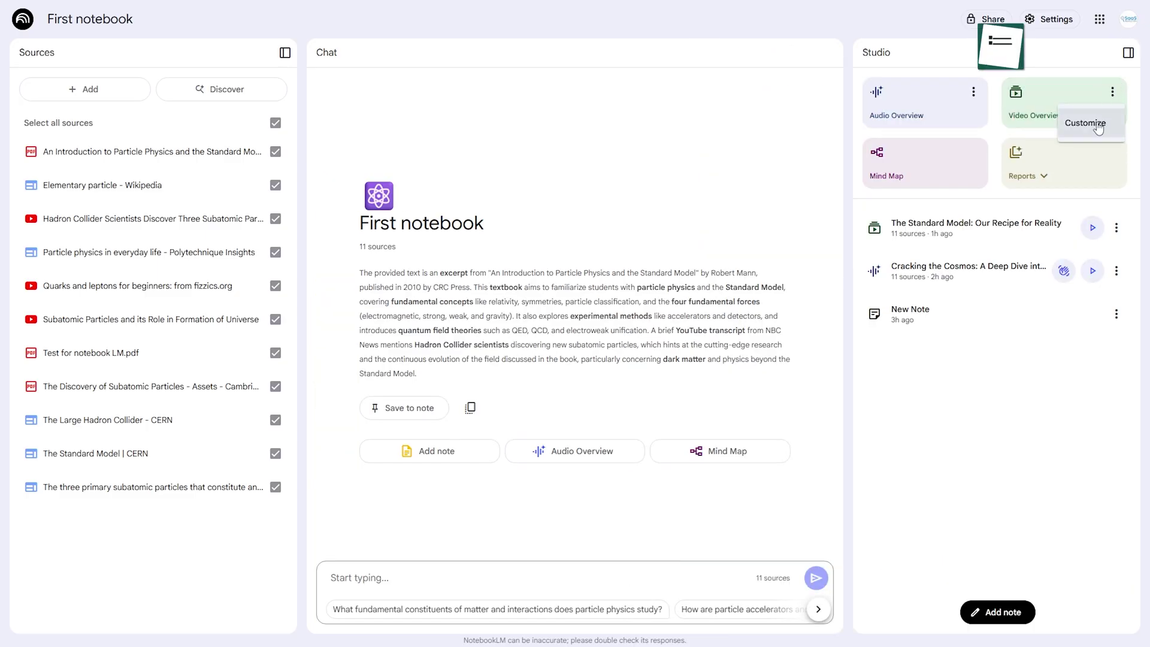
click(1111, 91)
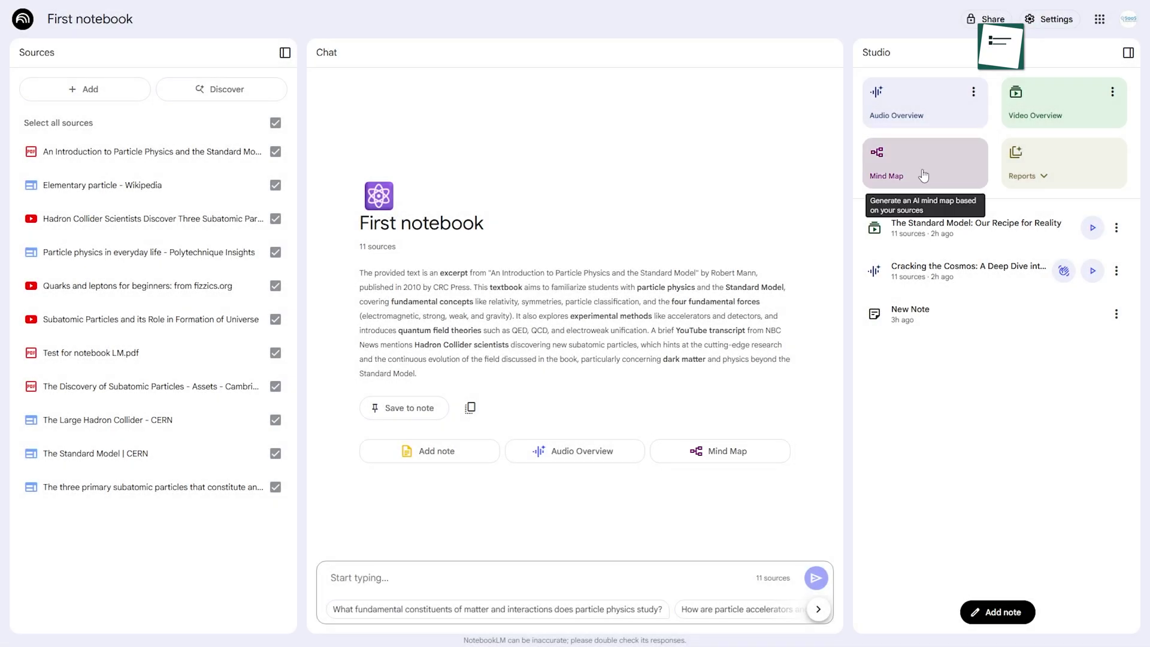
Step: Generate a mind map of the sources and open it centred on its root topic
click(921, 173)
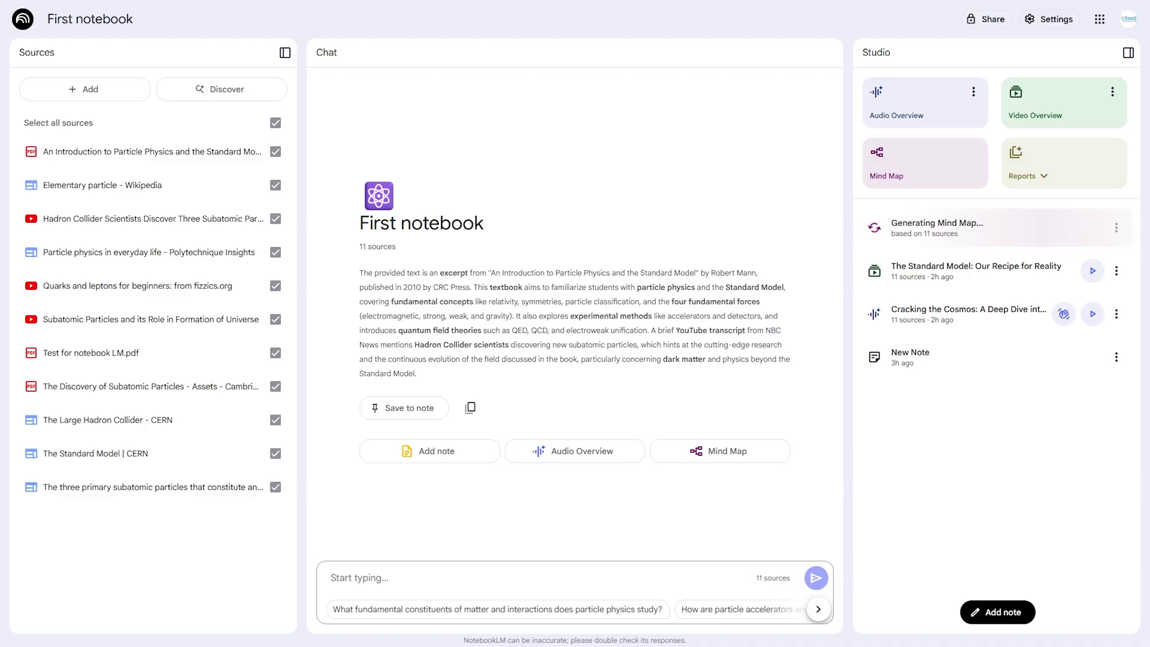
click(970, 225)
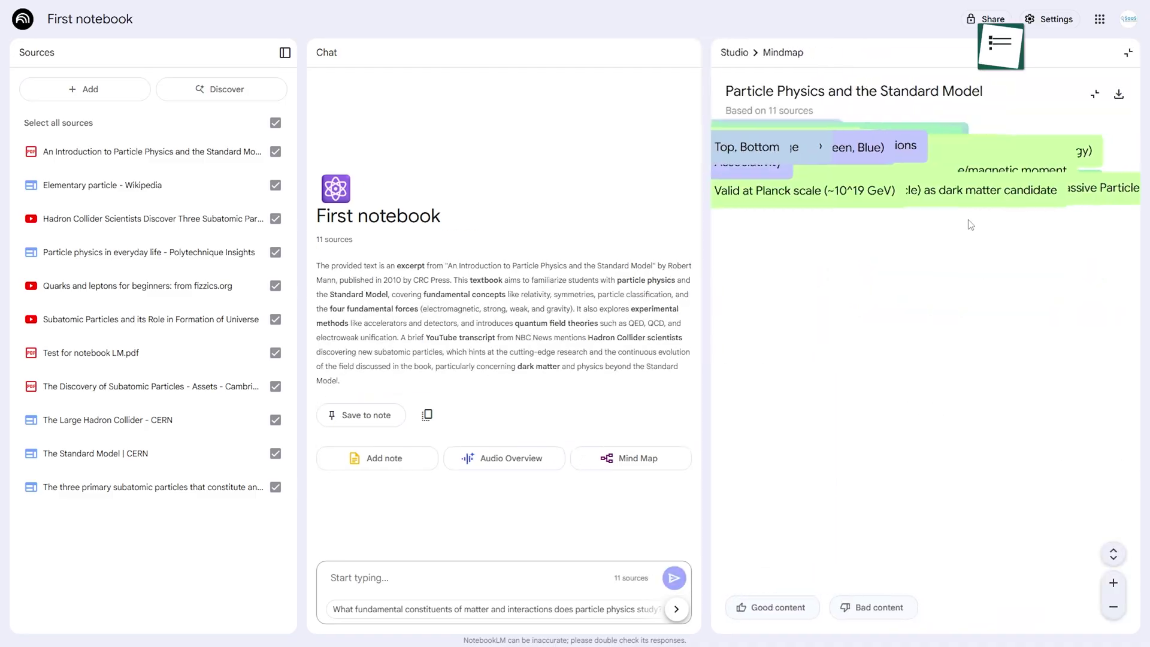
drag(550, 432, 801, 423)
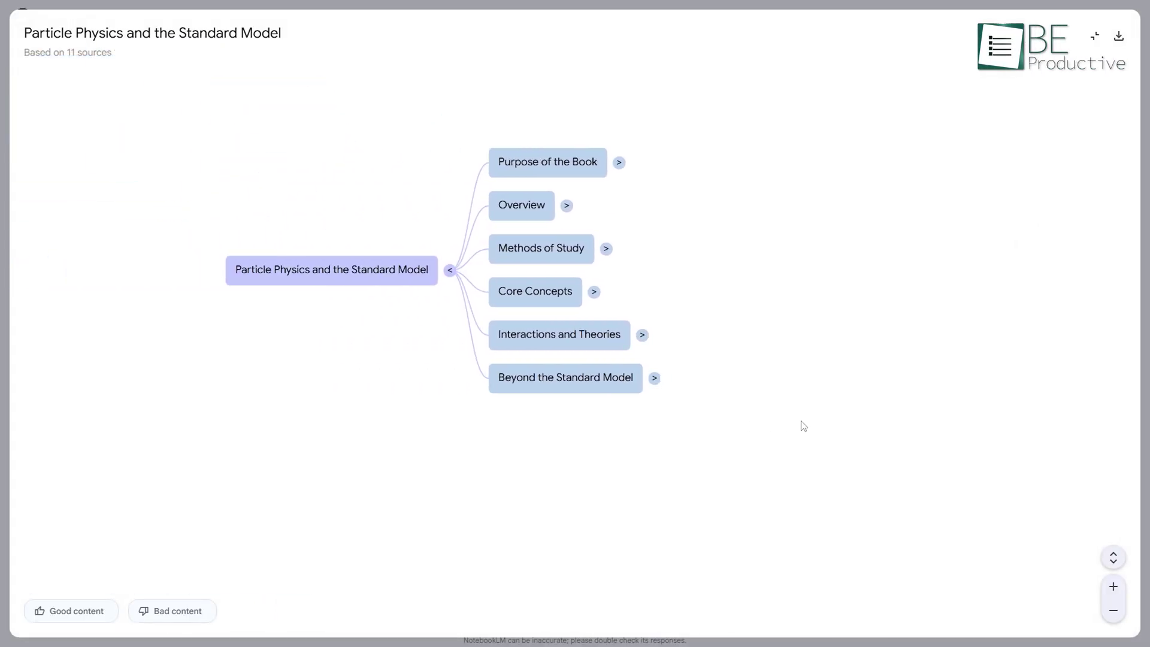
scroll(475, 280, up, 2)
scroll(473, 272, up, 2)
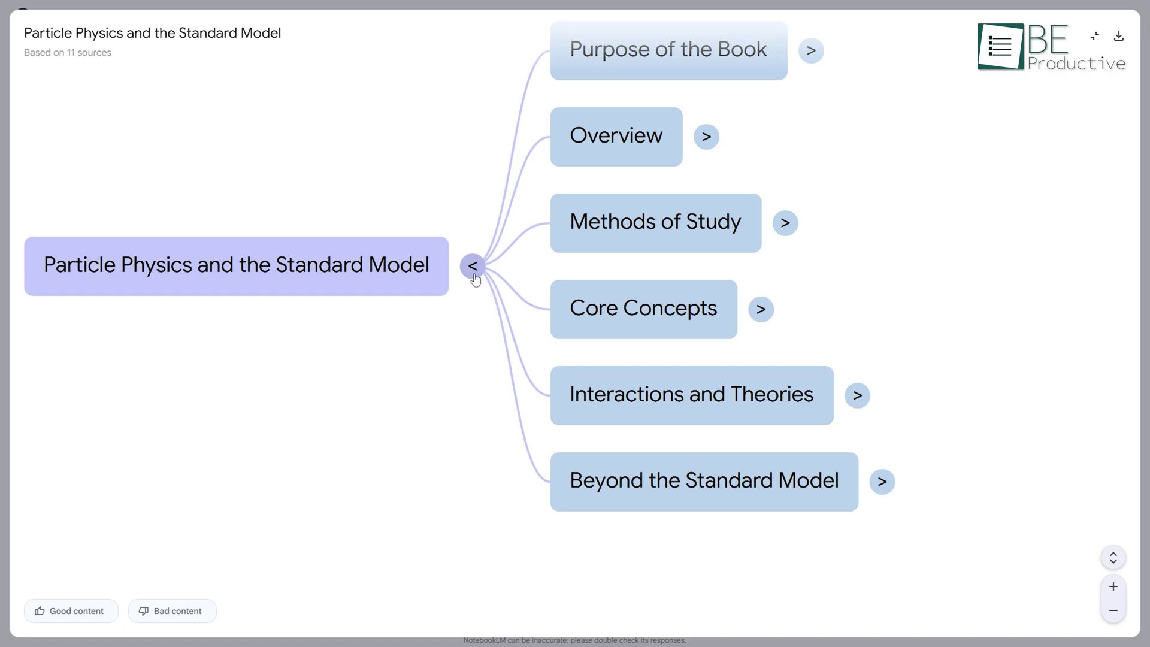
scroll(474, 273, down, 5)
Step: Expand the Purpose of the Book, Overview and Matter (Fermions) branches
click(659, 240)
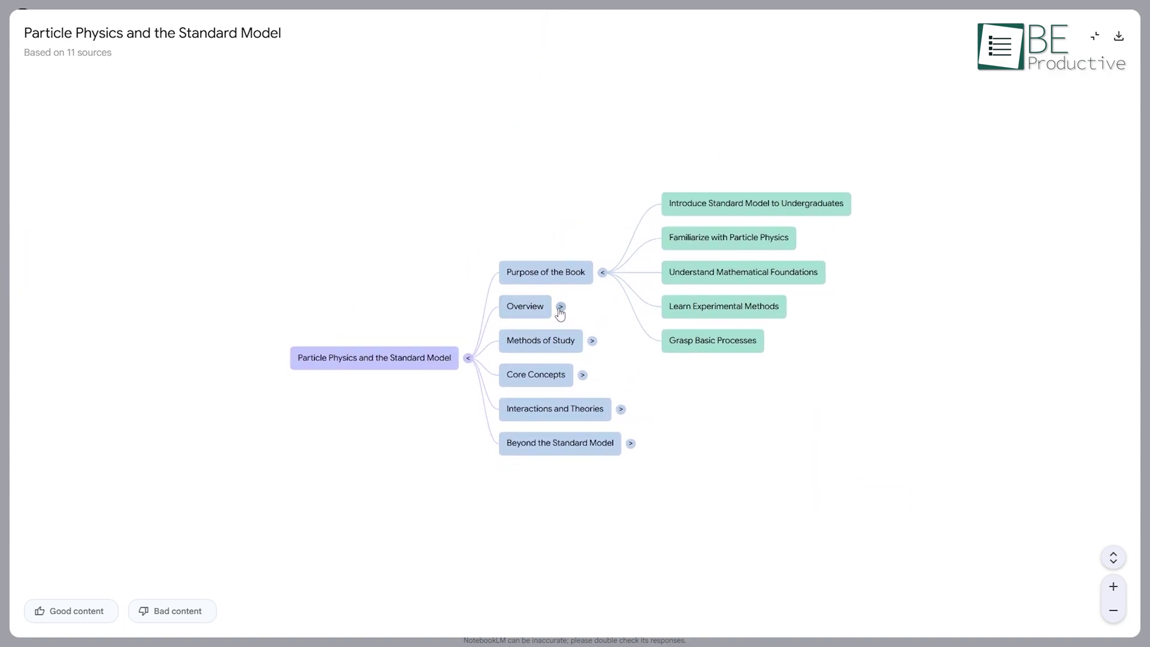
click(561, 306)
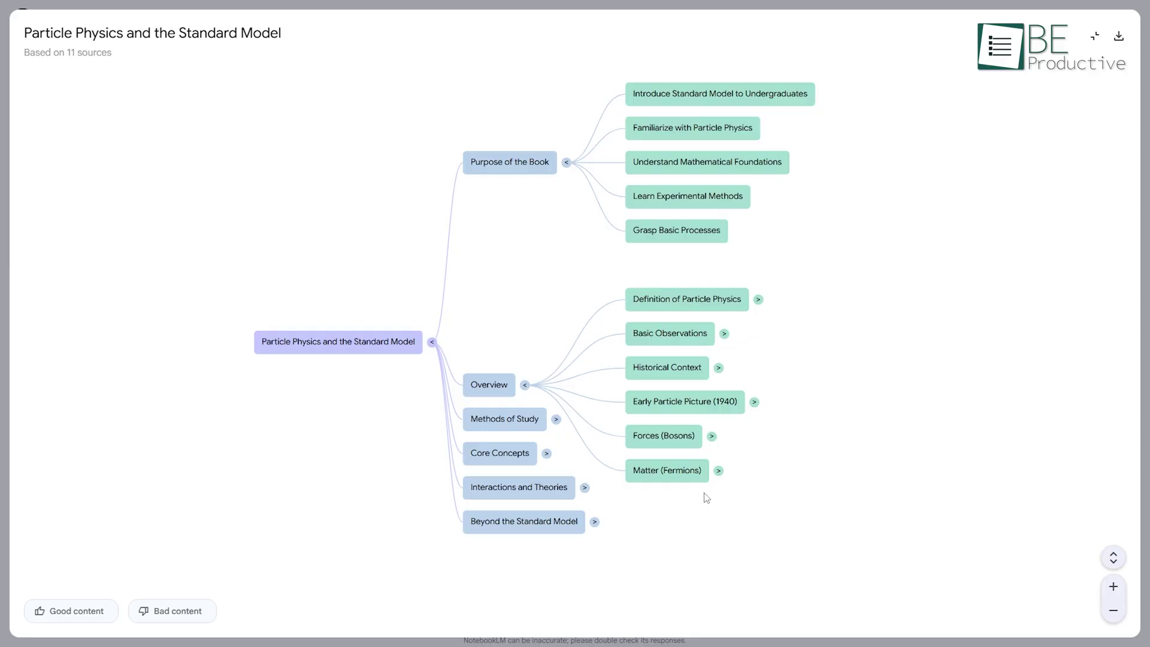
click(718, 470)
Step: Ask chat about the 'Study of Nature at Reductionist Level' node, read the answer, and expand then collapse all nodes
click(801, 239)
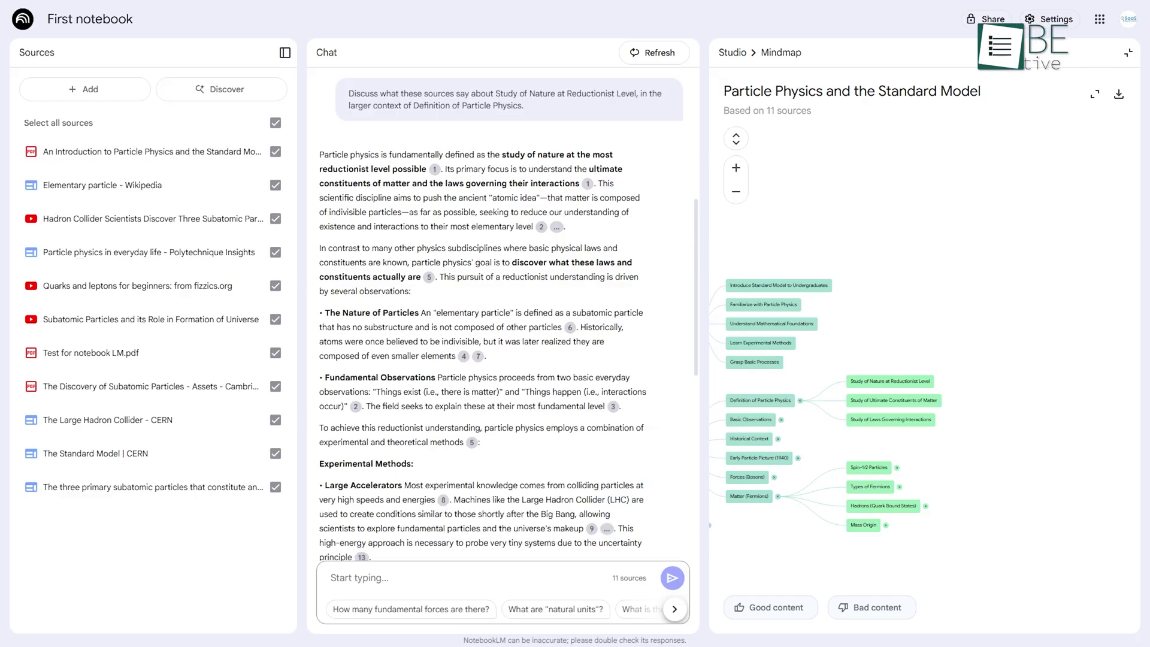
scroll(572, 305, down, 9)
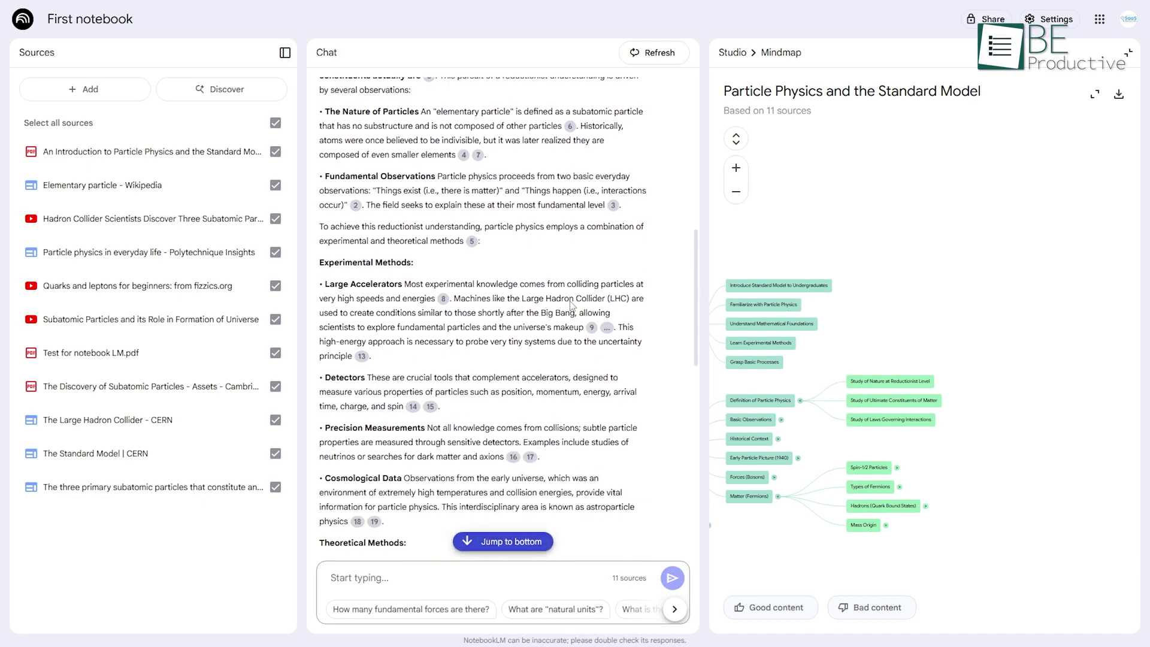
scroll(572, 306, down, 5)
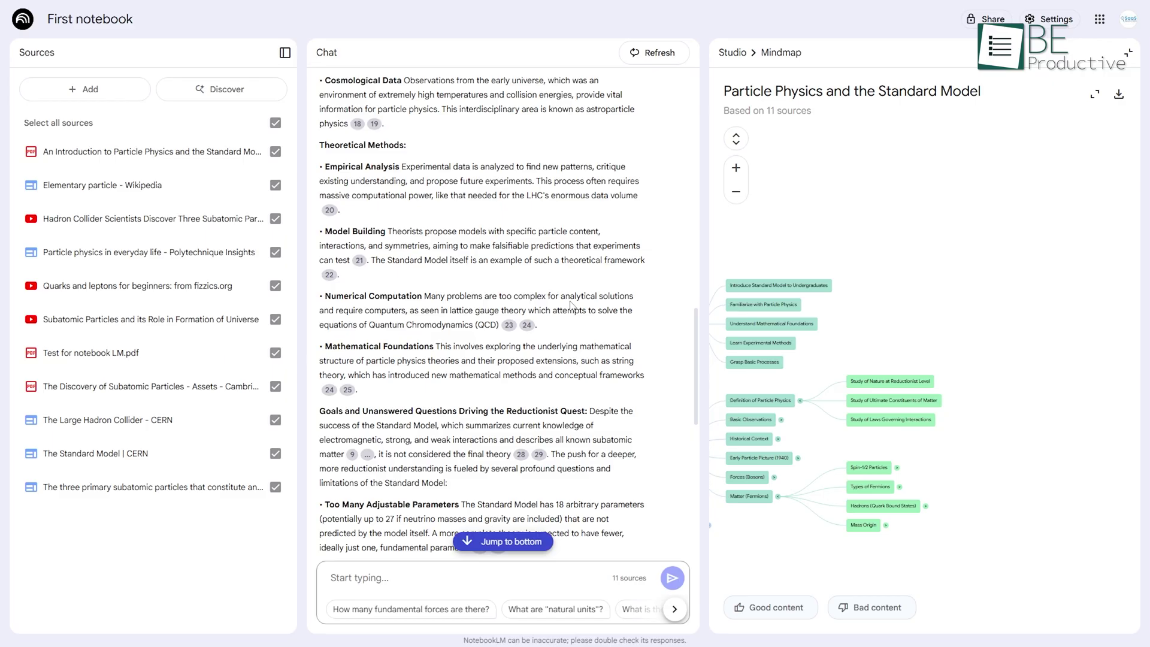
scroll(572, 306, down, 6)
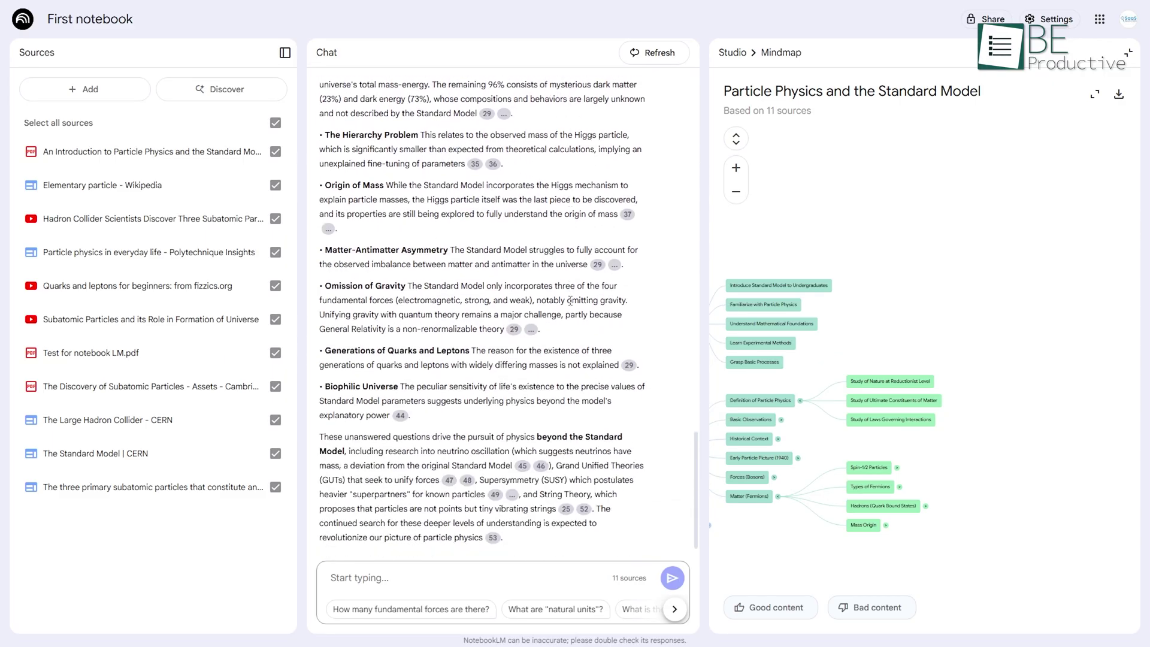
scroll(570, 301, up, 18)
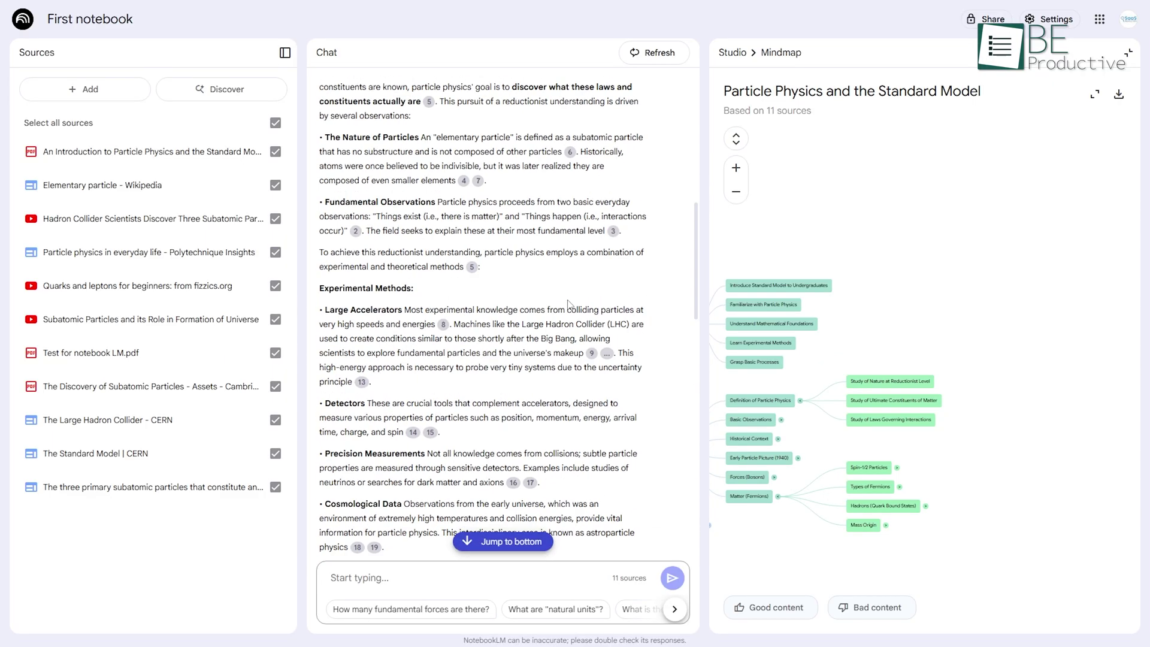
click(732, 147)
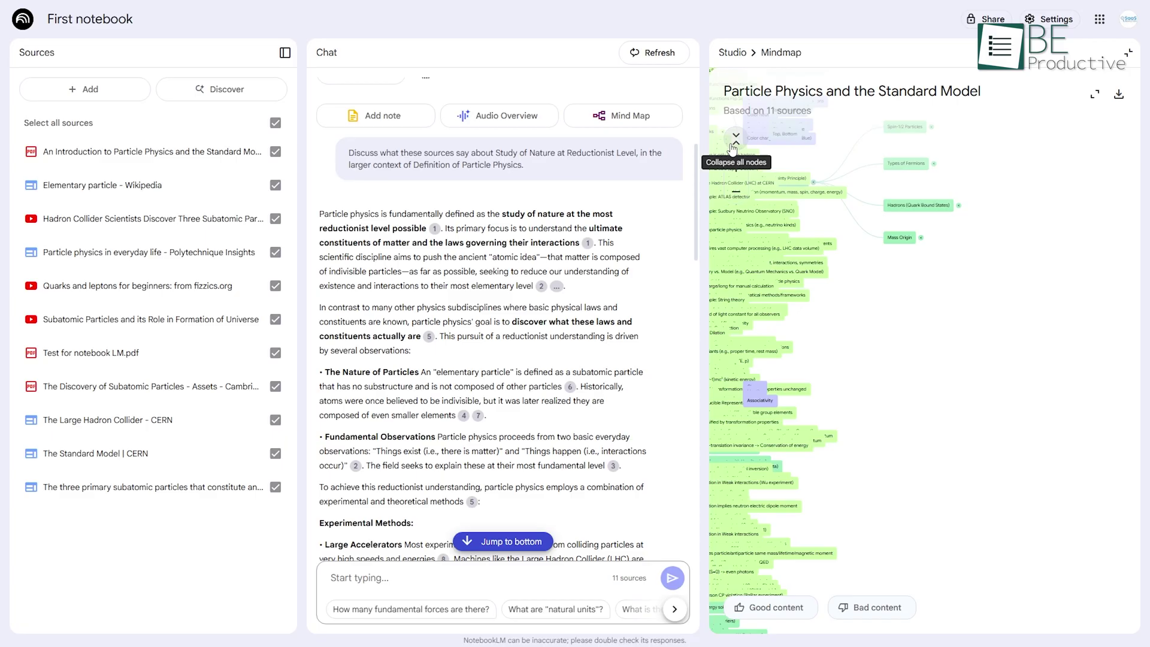
click(732, 148)
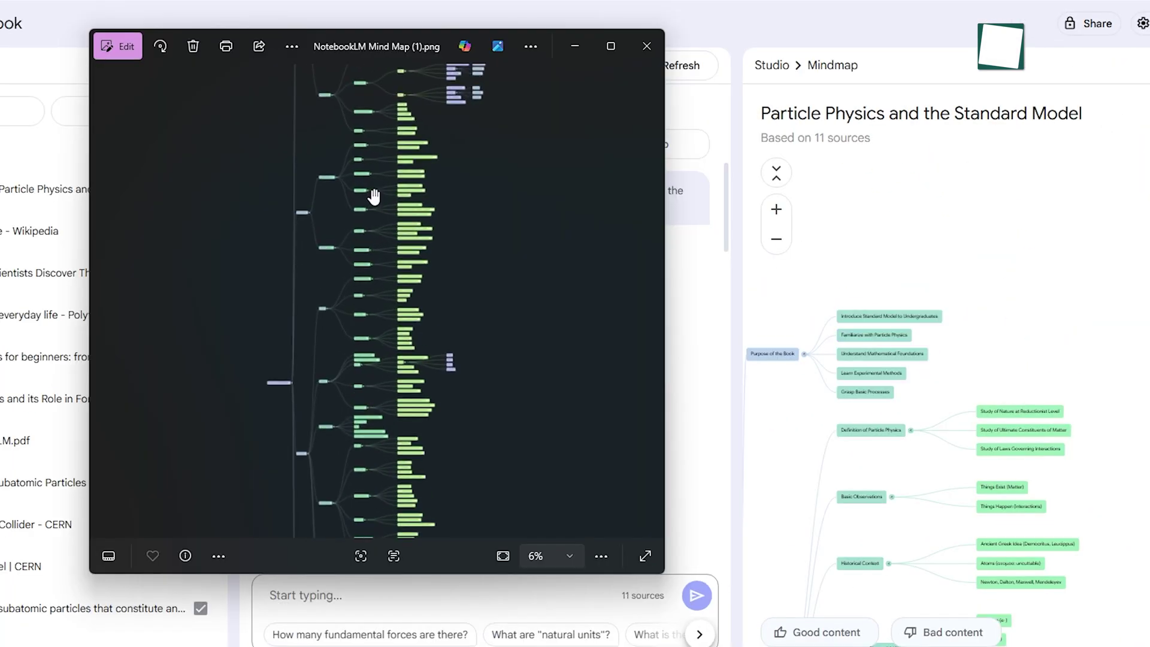
Step: Pan and zoom around the exported NotebookLM Mind Map (1).png image in Photos
scroll(413, 156, up, 3)
drag(437, 192, 457, 477)
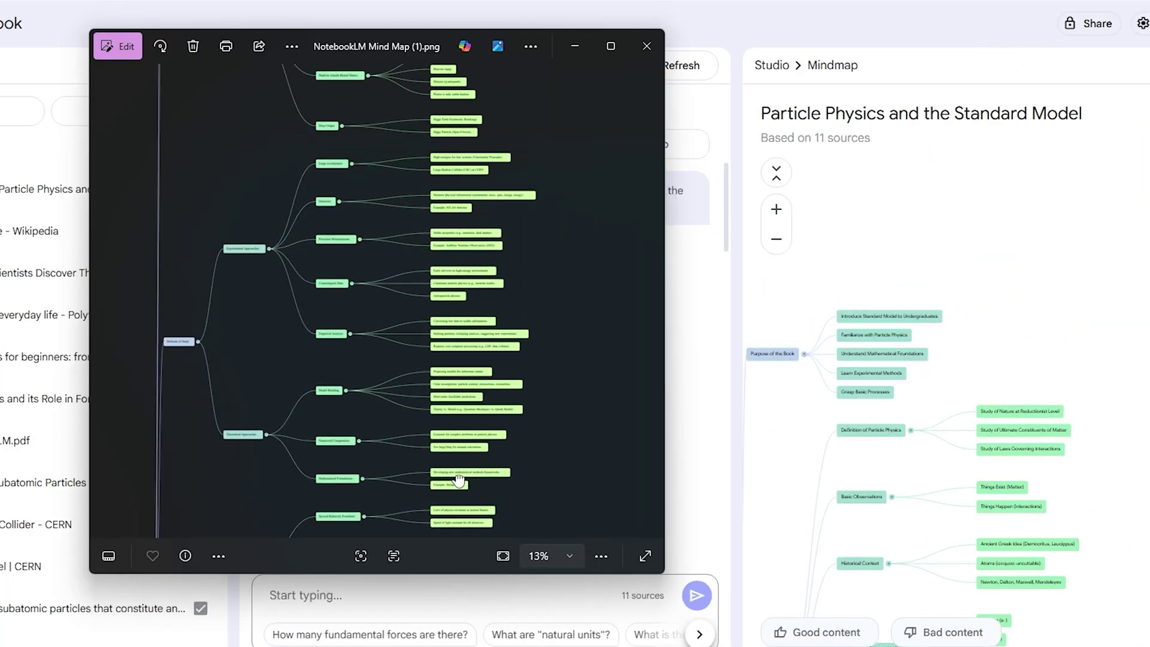
drag(426, 277, 418, 483)
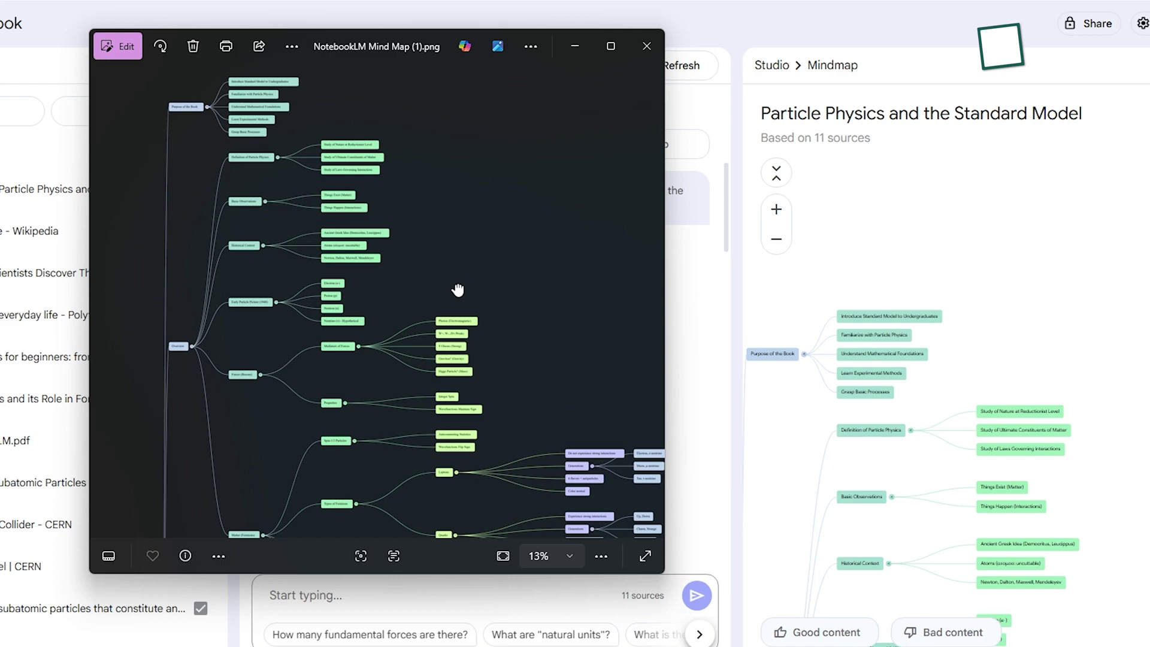
scroll(308, 226, up, 5)
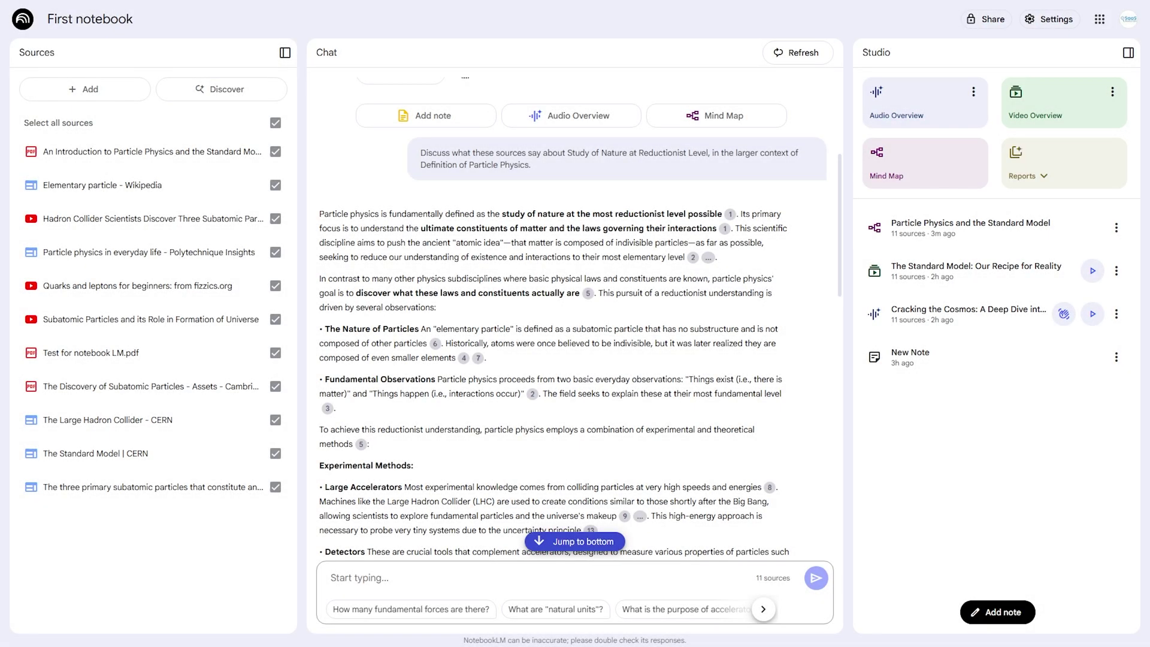
Step: Generate a Briefing doc report and read through 'Particle Physics: Standard Model and Beyond'
click(1041, 179)
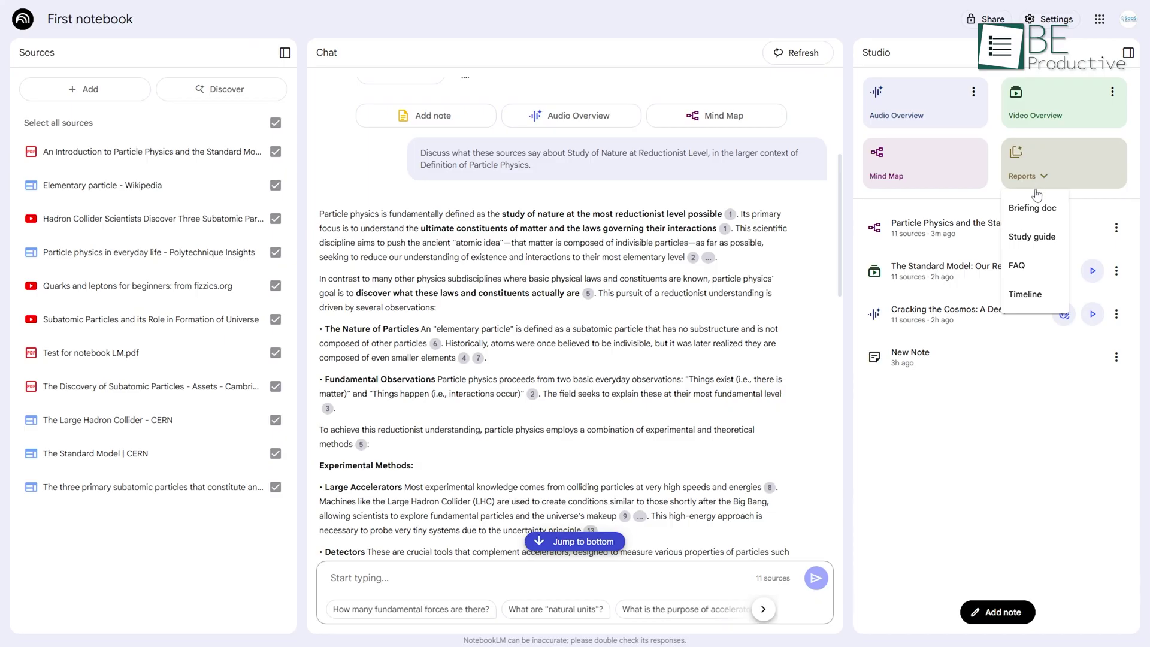
click(1030, 214)
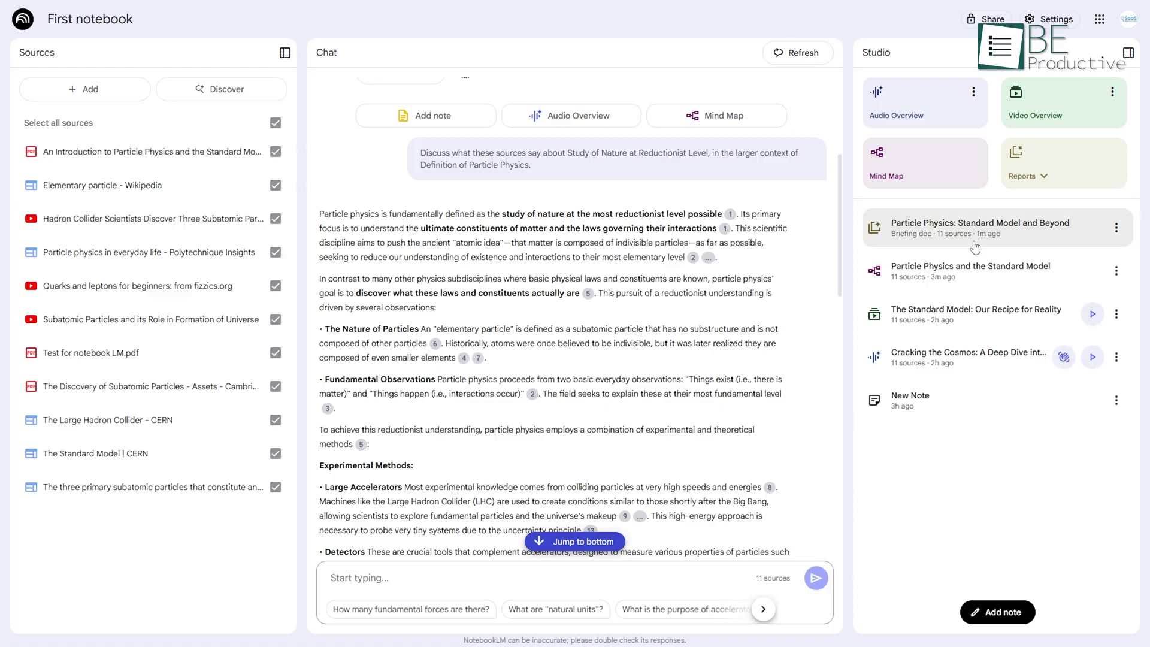
click(975, 238)
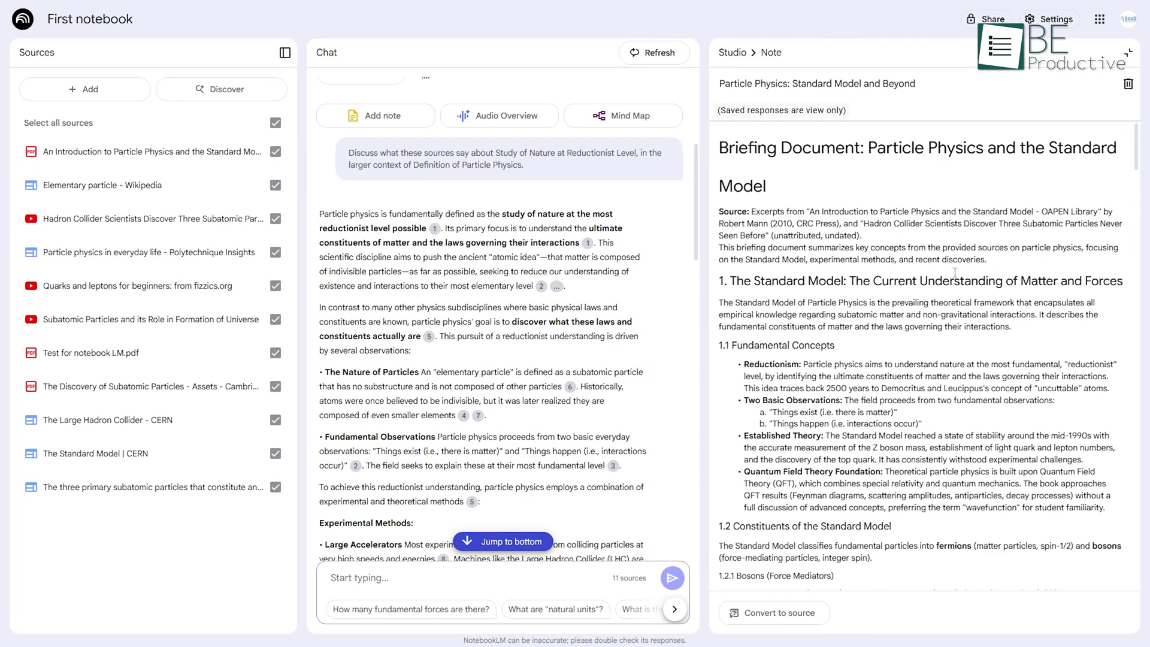
scroll(955, 272, down, 7)
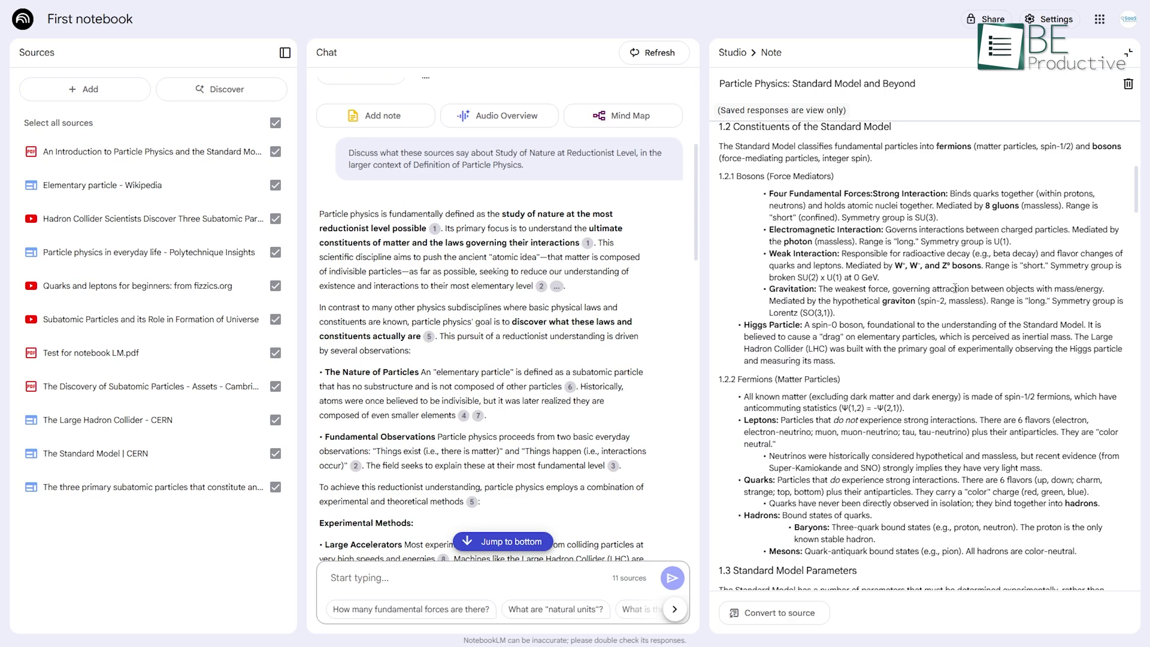
scroll(955, 288, down, 5)
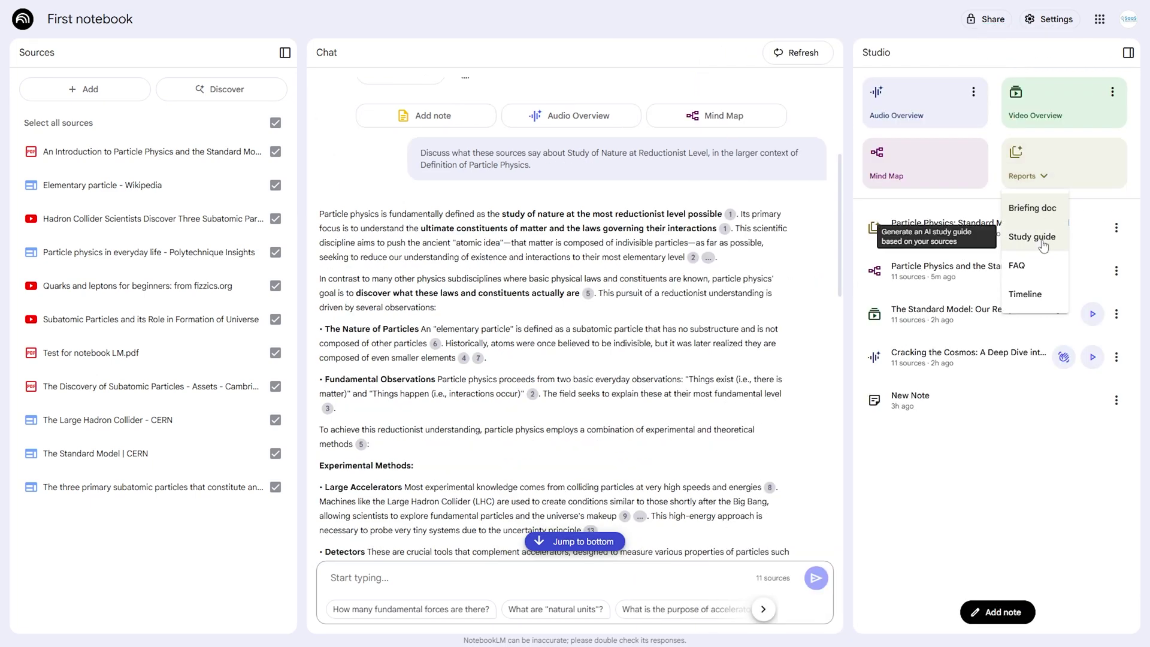
Step: Generate a Study guide report and open 'Particle Physics and the Standard Model: Comprehensive Study Guide'
click(1043, 246)
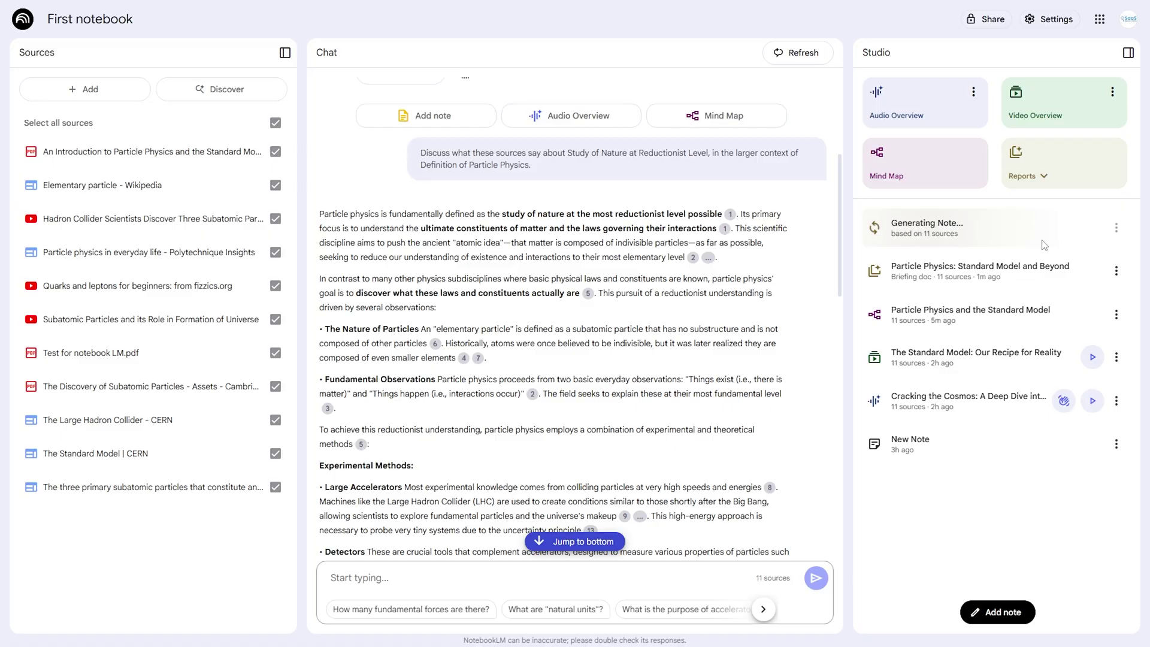
click(1042, 240)
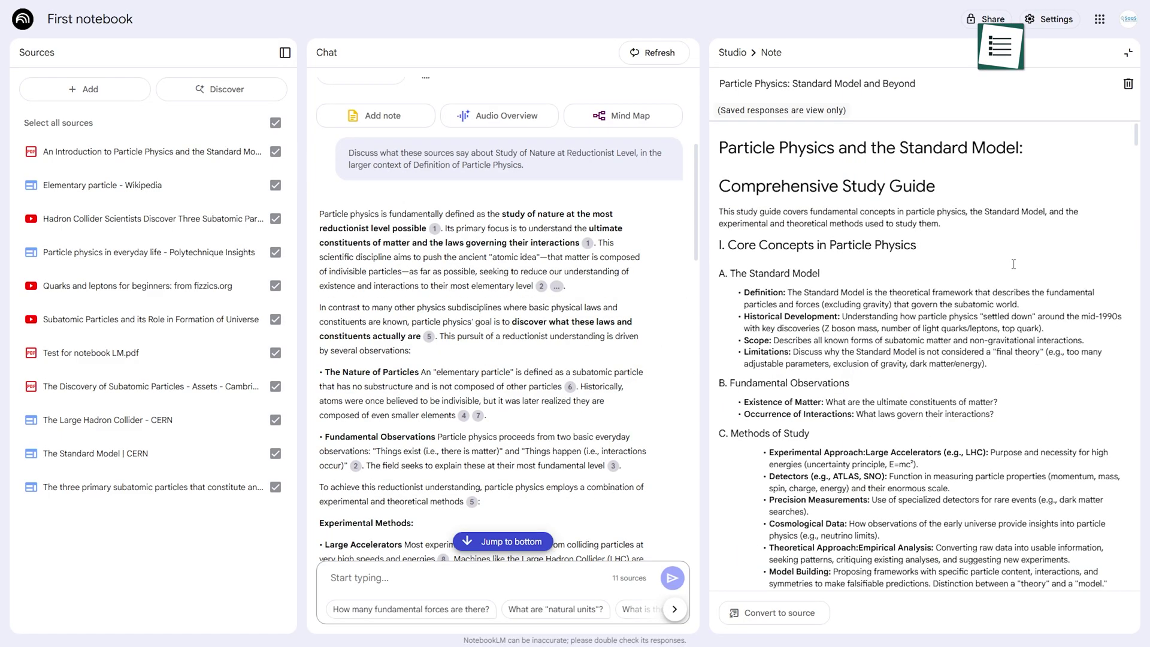
scroll(880, 334, down, 2)
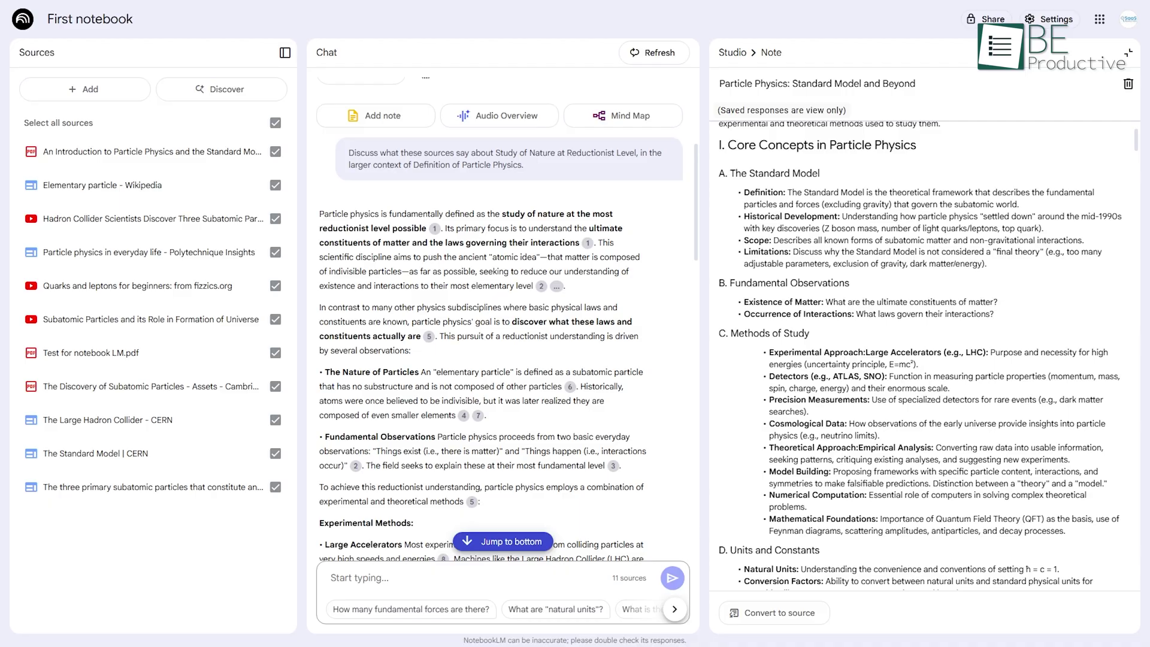
Step: Close the study guide and generate an FAQ report from the sources
click(732, 52)
click(1043, 176)
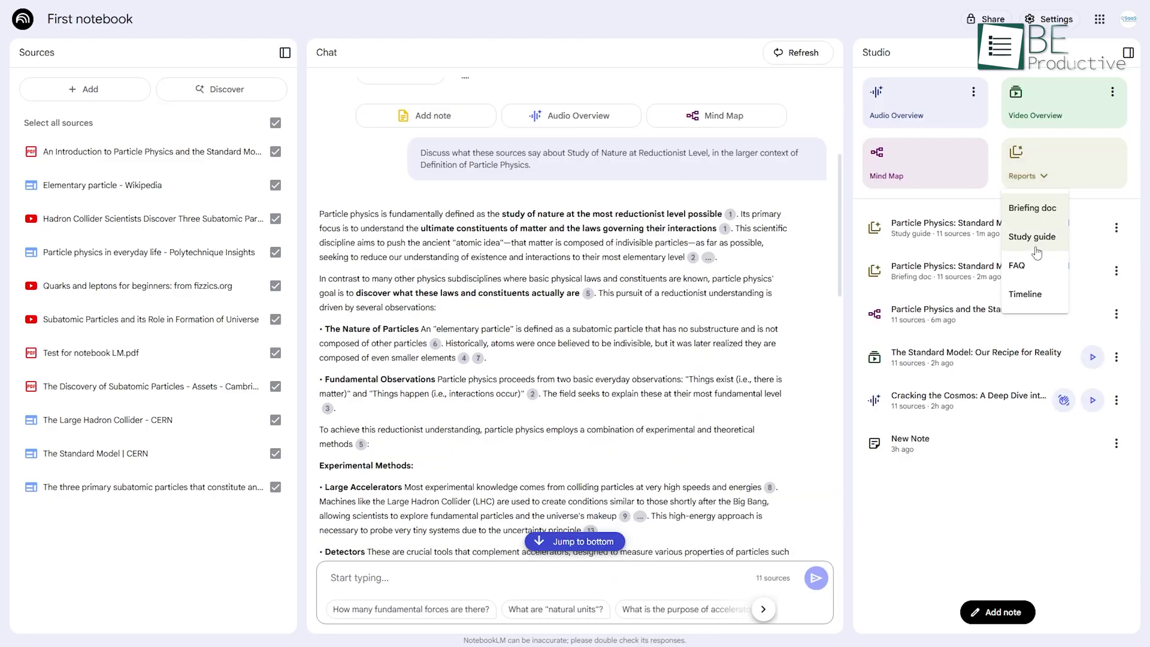
click(1037, 271)
scroll(916, 278, down, 3)
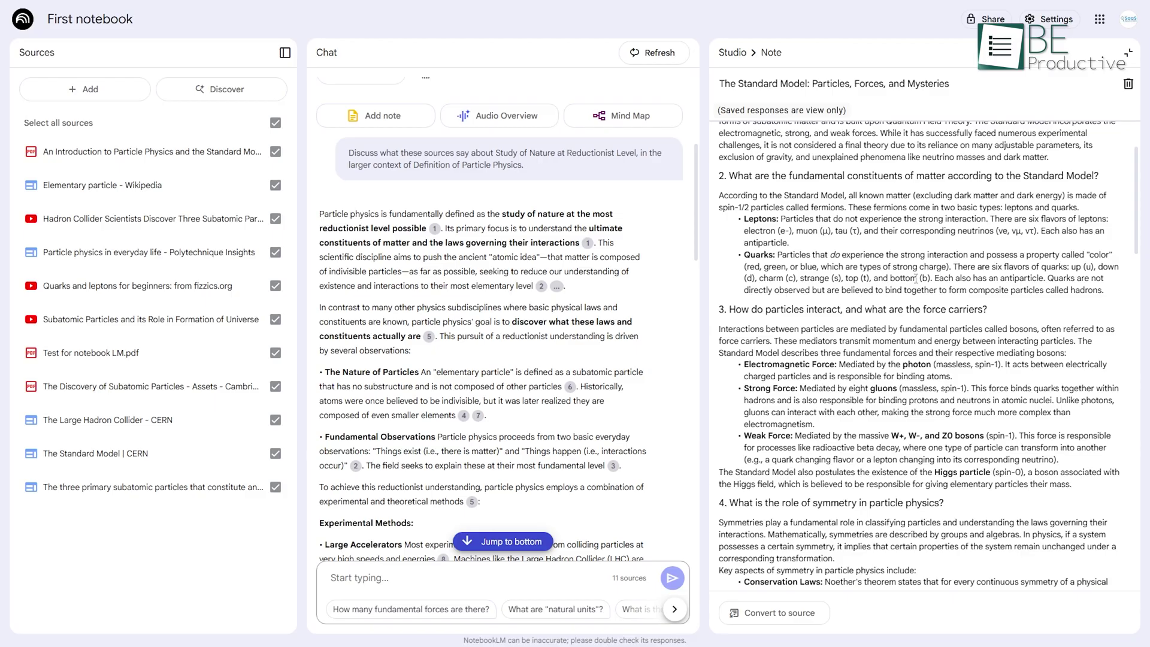
scroll(916, 278, down, 2)
scroll(919, 319, down, 2)
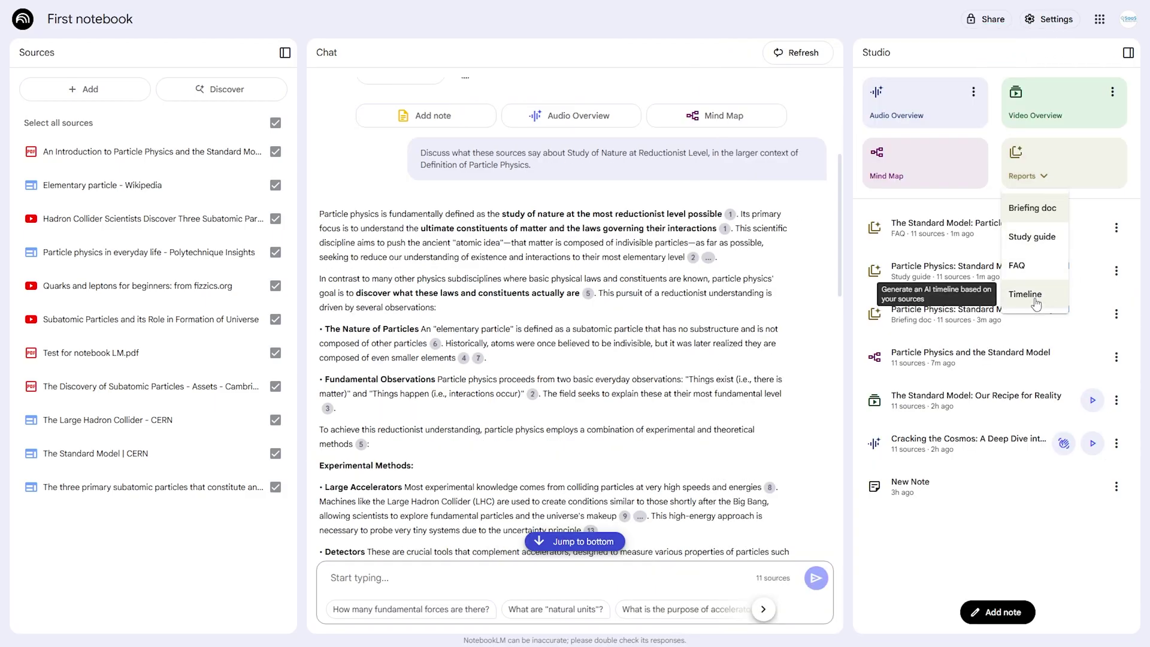
Step: Generate a Timeline report and scroll through 'Particle Physics: A Historical Journey'
click(1035, 304)
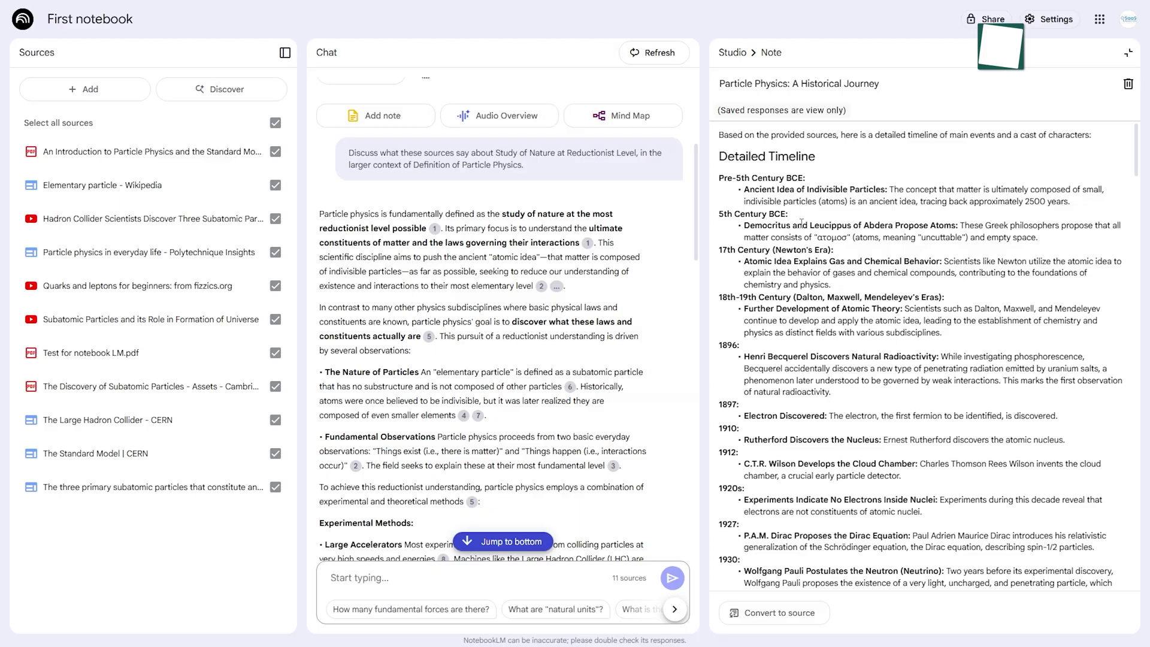
scroll(835, 329, down, 2)
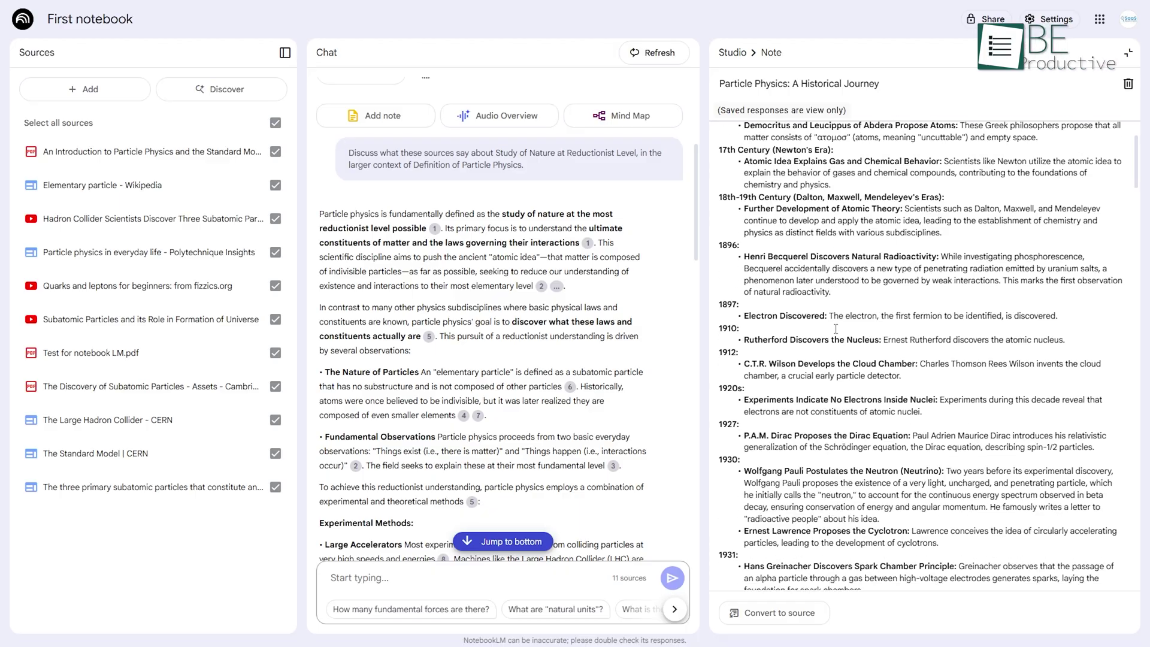
scroll(835, 329, down, 2)
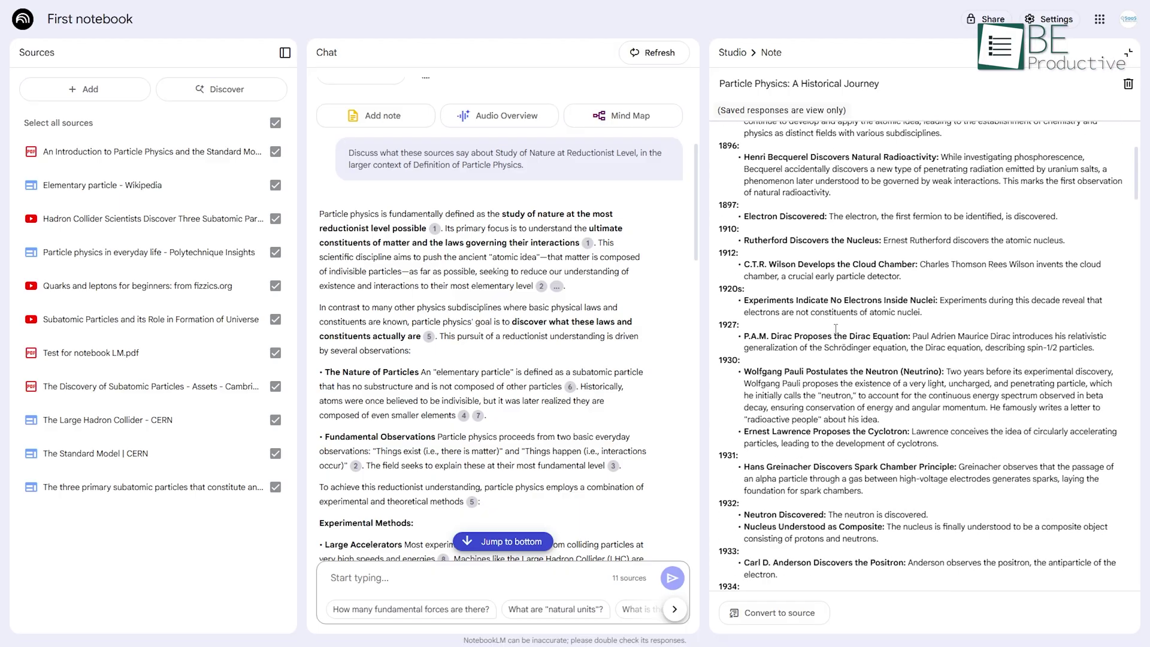
scroll(836, 329, down, 2)
scroll(836, 329, down, 4)
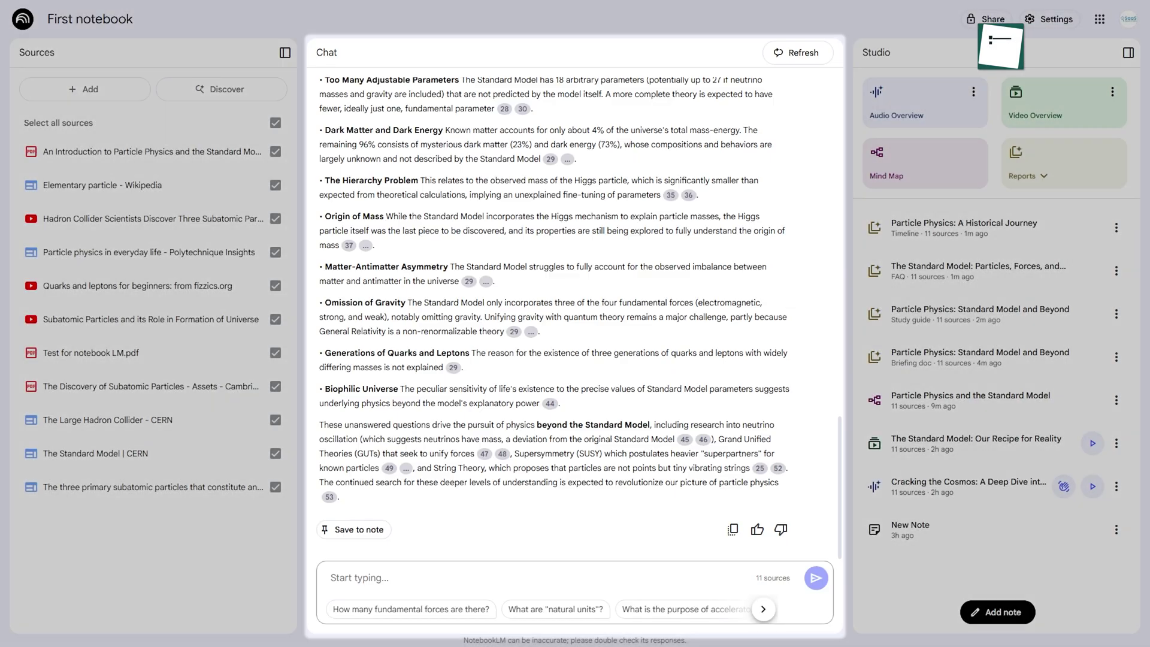
Step: Ask chat 'Tell me about hedron collider' and preview citation 1's source excerpt
text(Tell me about hedr)
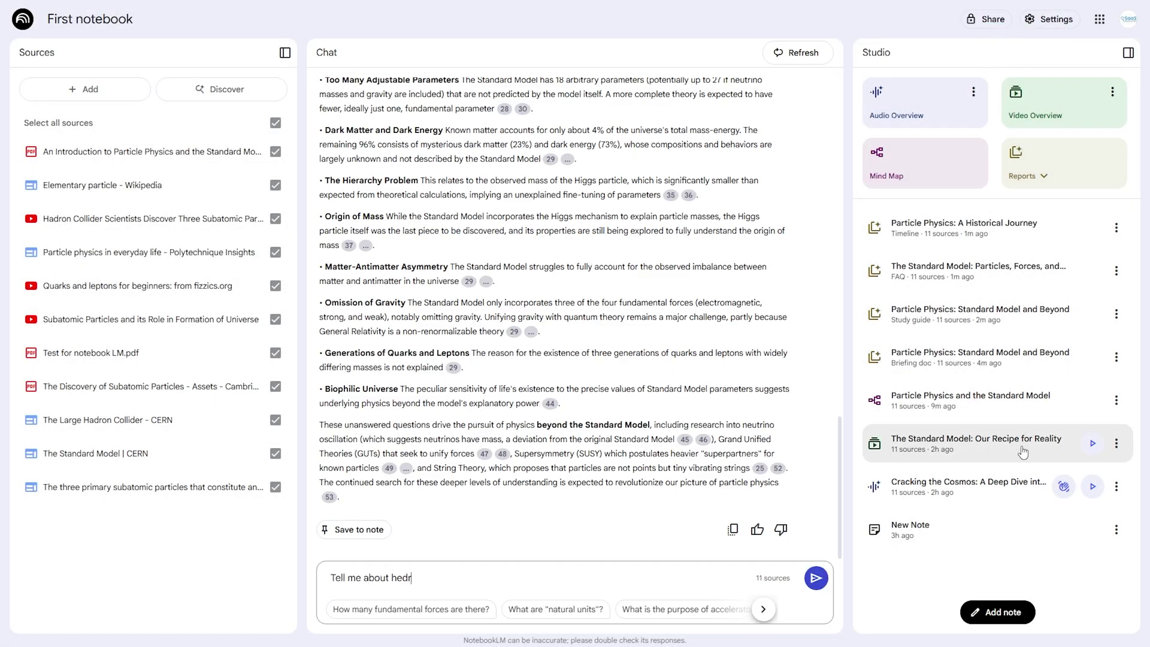
text(on collider)
key(Return)
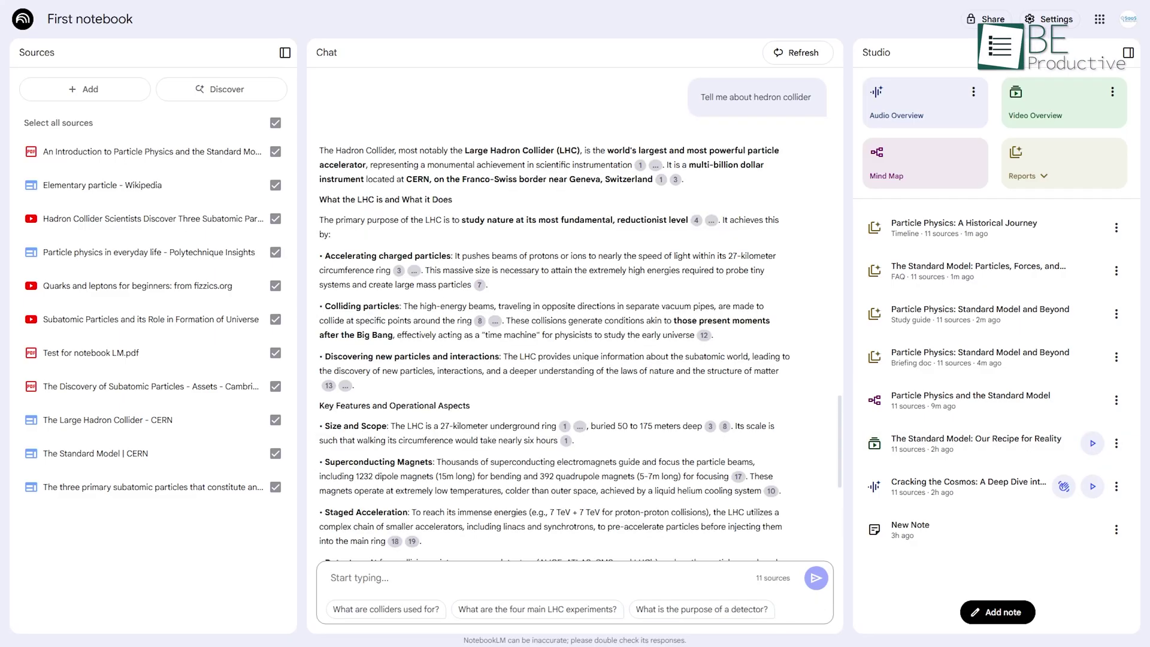
scroll(616, 292, down, 3)
scroll(615, 292, up, 5)
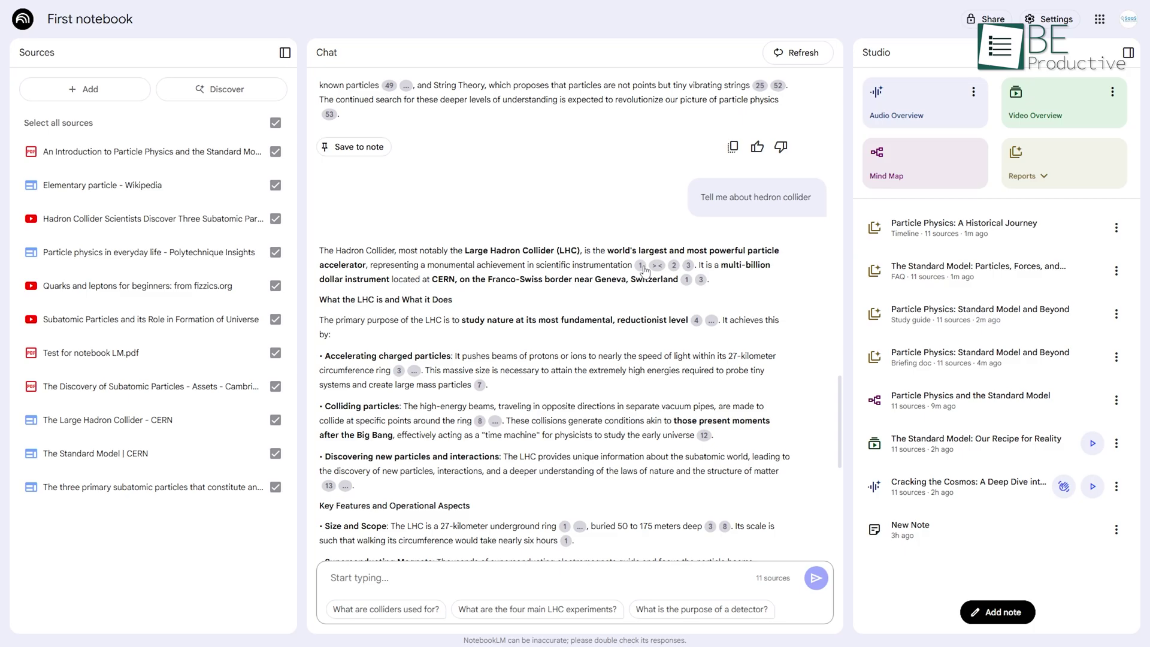
mouse_move(644, 271)
scroll(684, 363, down, 2)
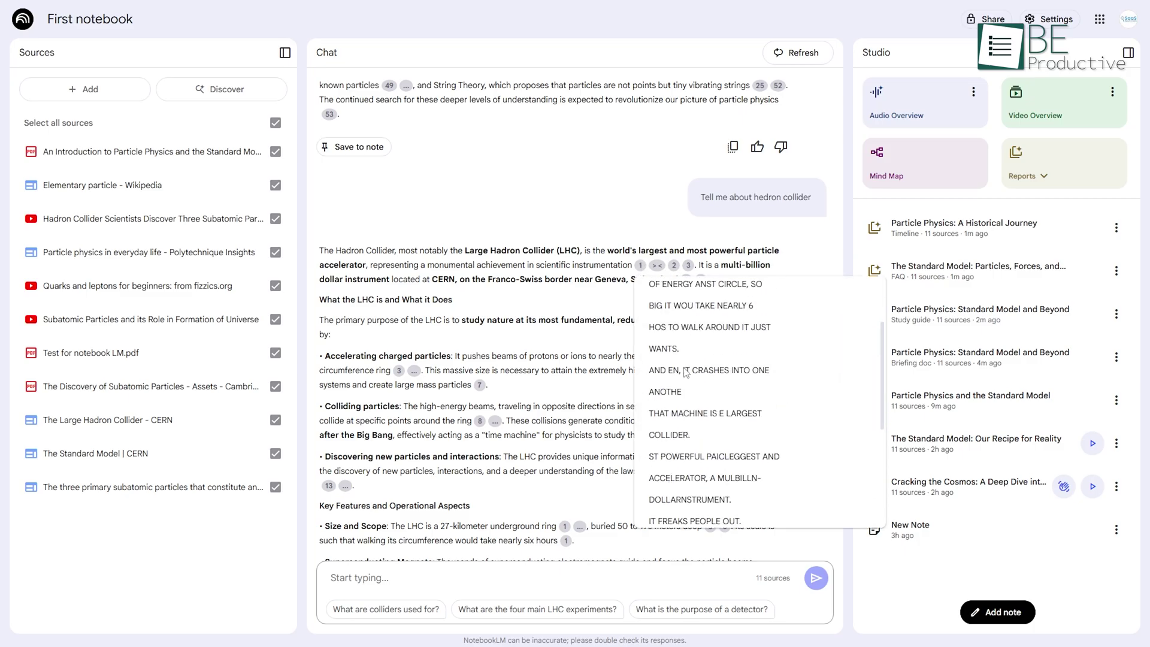
Step: Open citation 1 to view its highlighted passage in the hadron collider video transcript
click(639, 265)
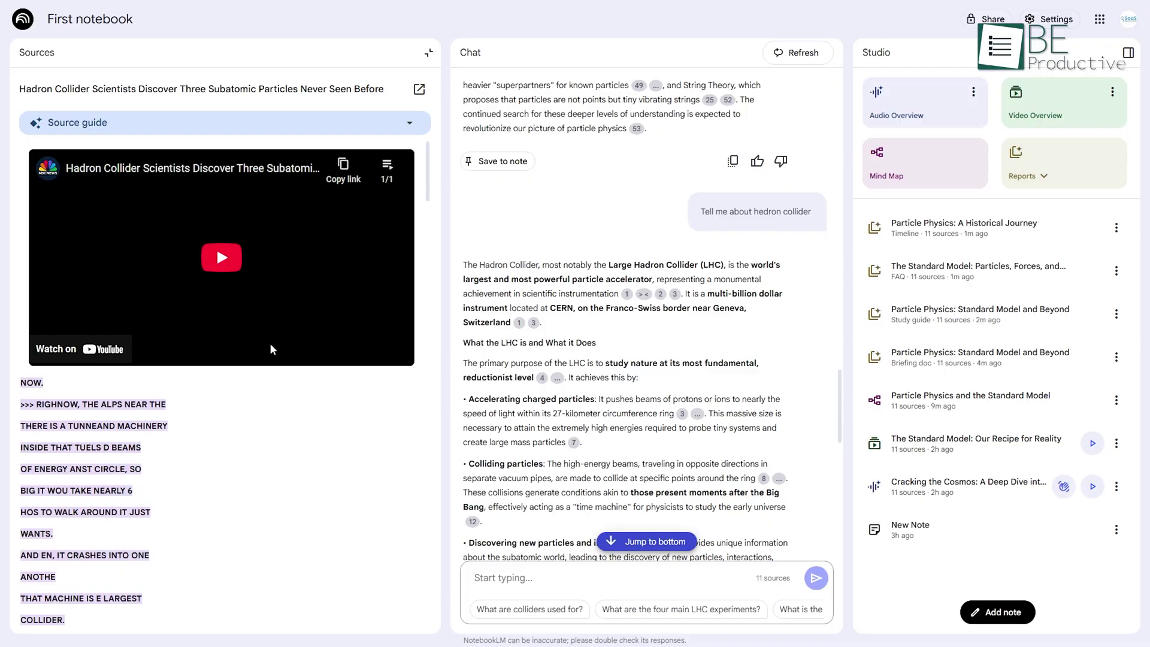
scroll(271, 351, down, 7)
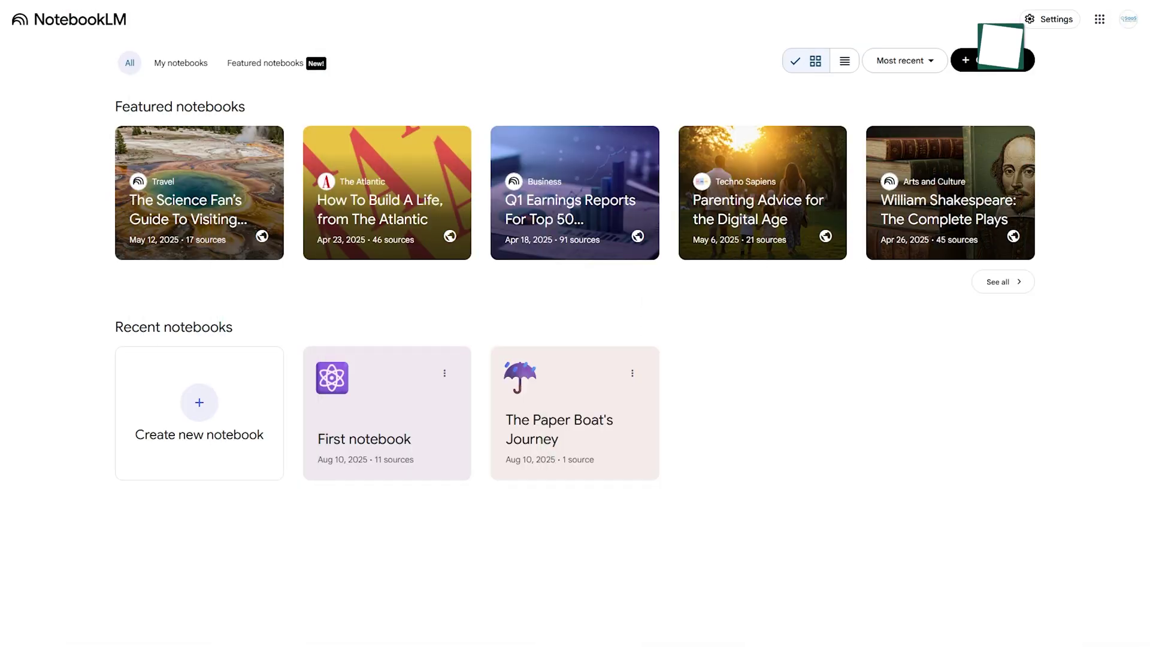
Step: From all featured notebooks, open Trends in Health, Wealth and Happiness and read its How To Get The Most note
click(1020, 297)
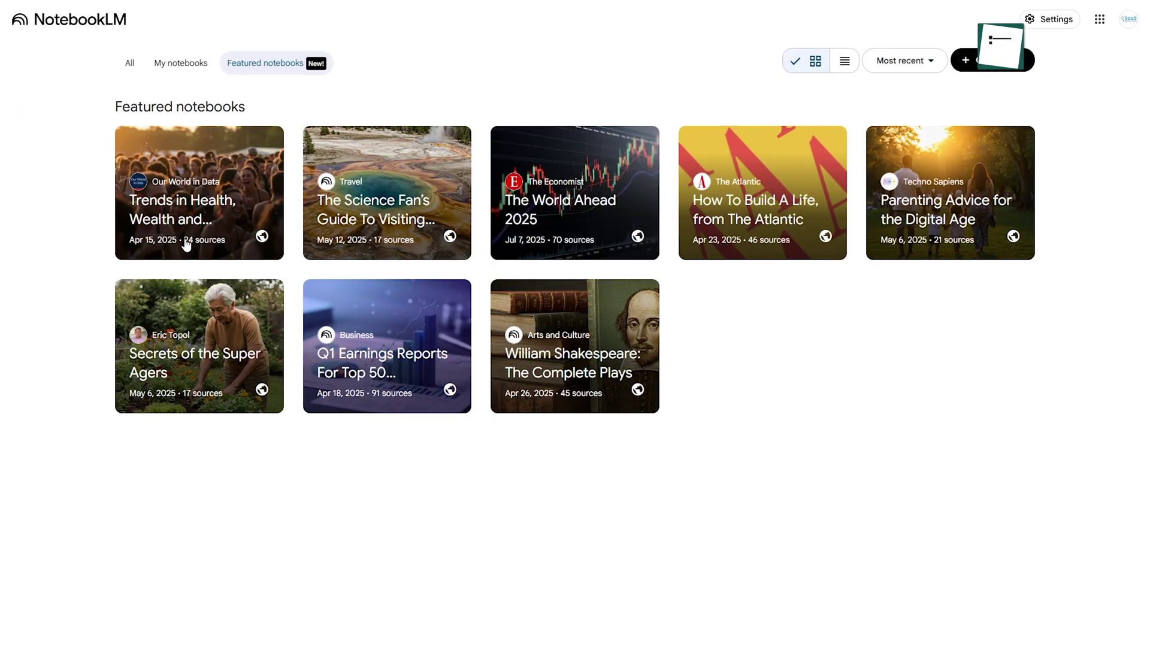
click(170, 212)
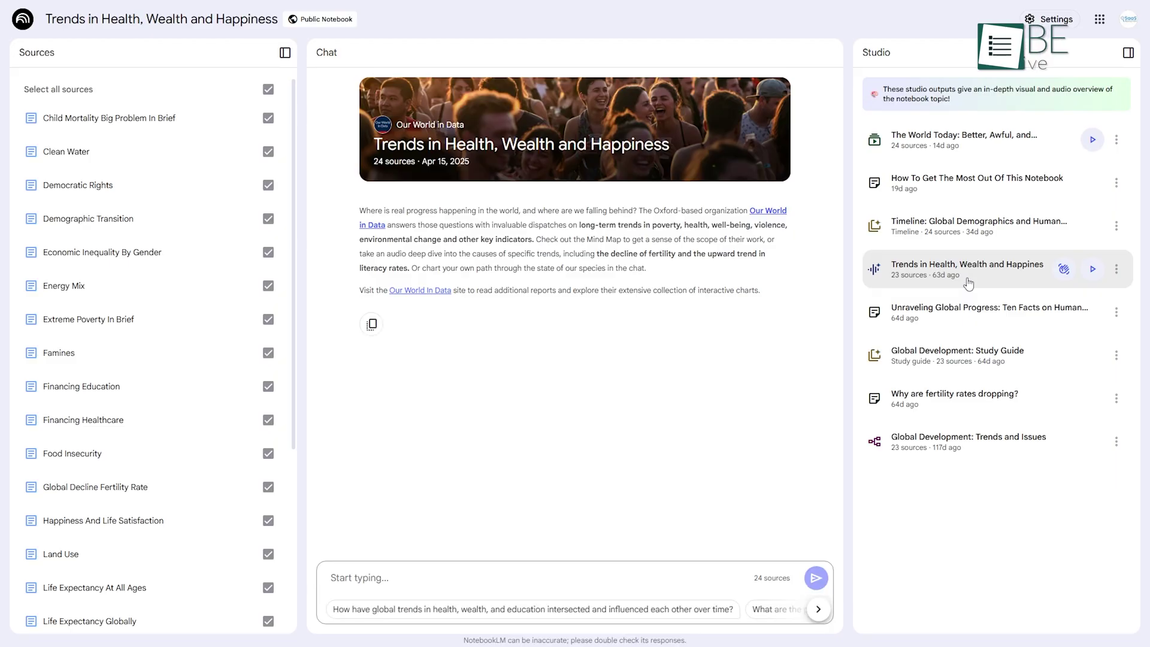
click(954, 197)
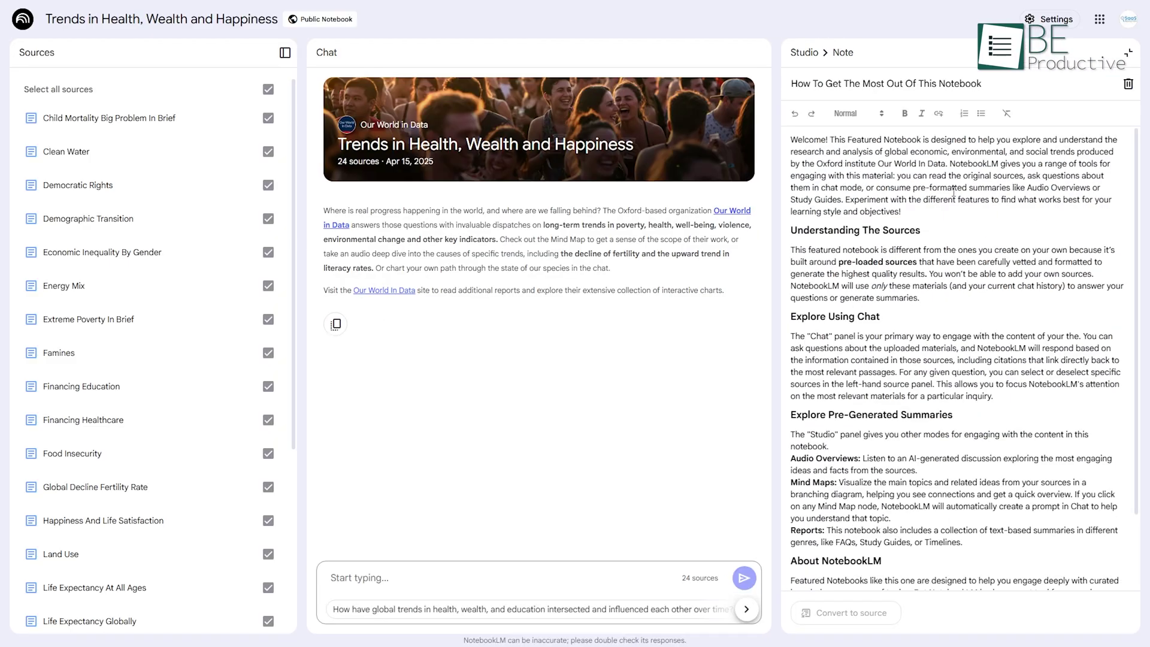
scroll(923, 270, down, 1)
scroll(922, 270, up, 1)
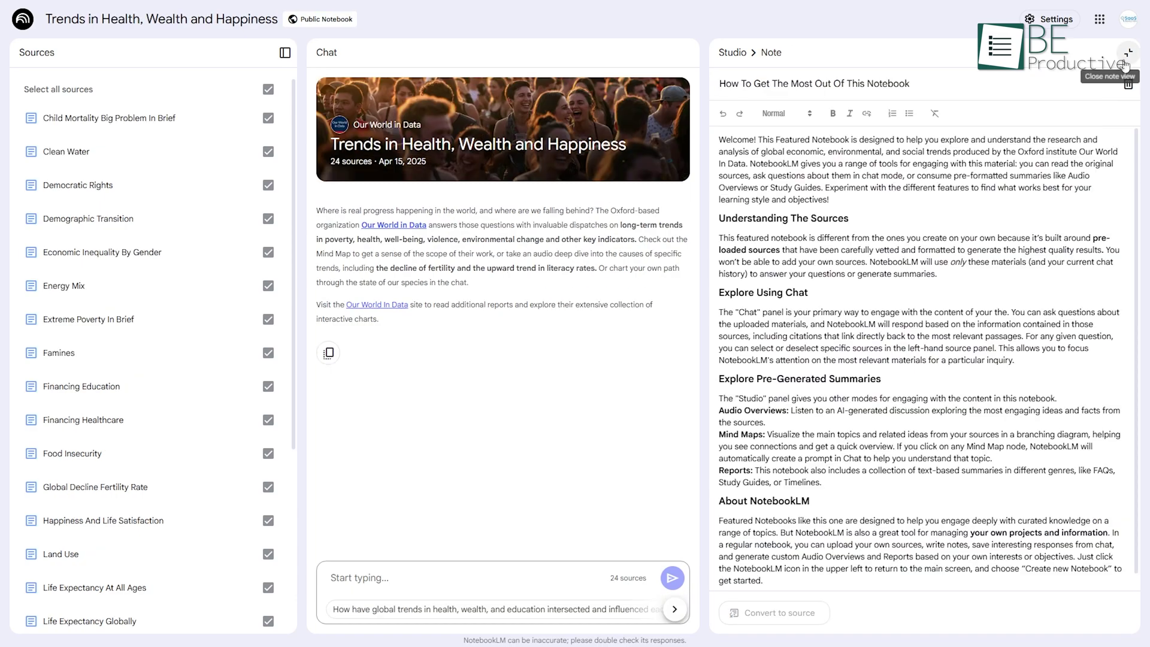
Step: Close the note and play the Hamlet: Explained video overview, skipping ahead to about 2:46
click(1125, 63)
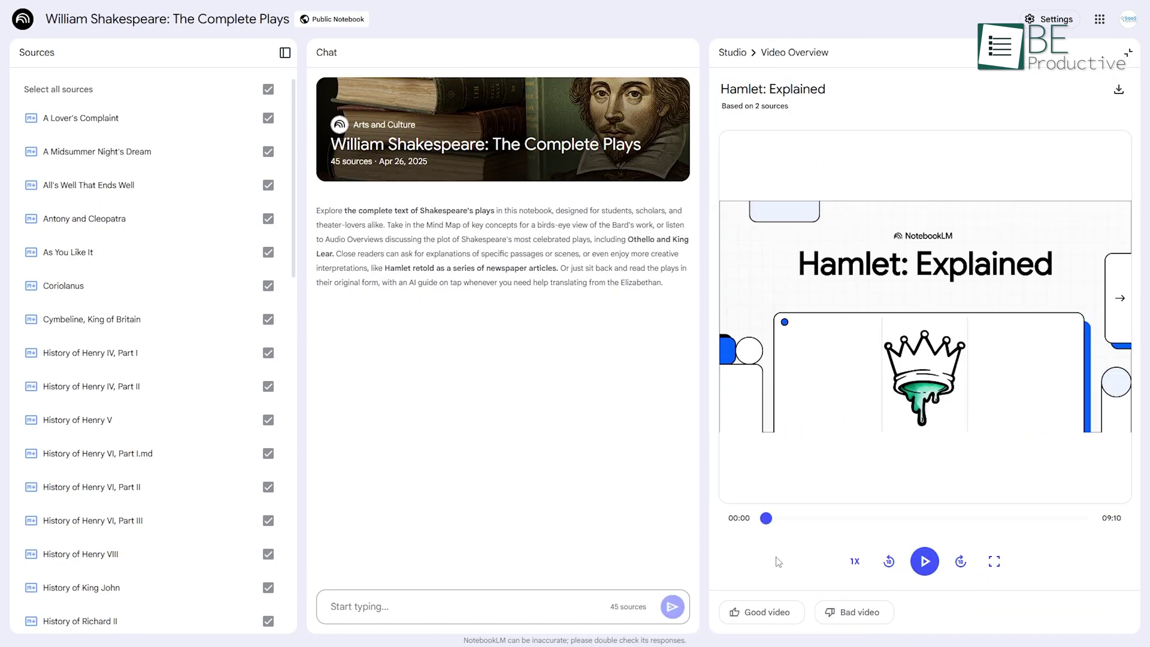
click(922, 566)
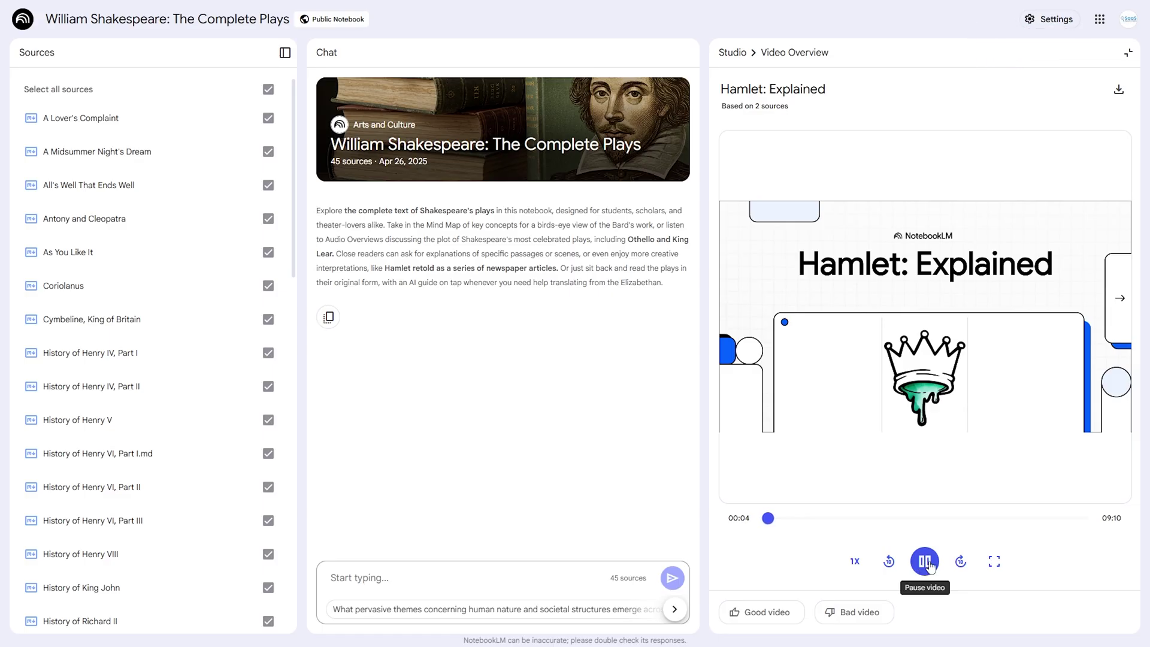
click(798, 519)
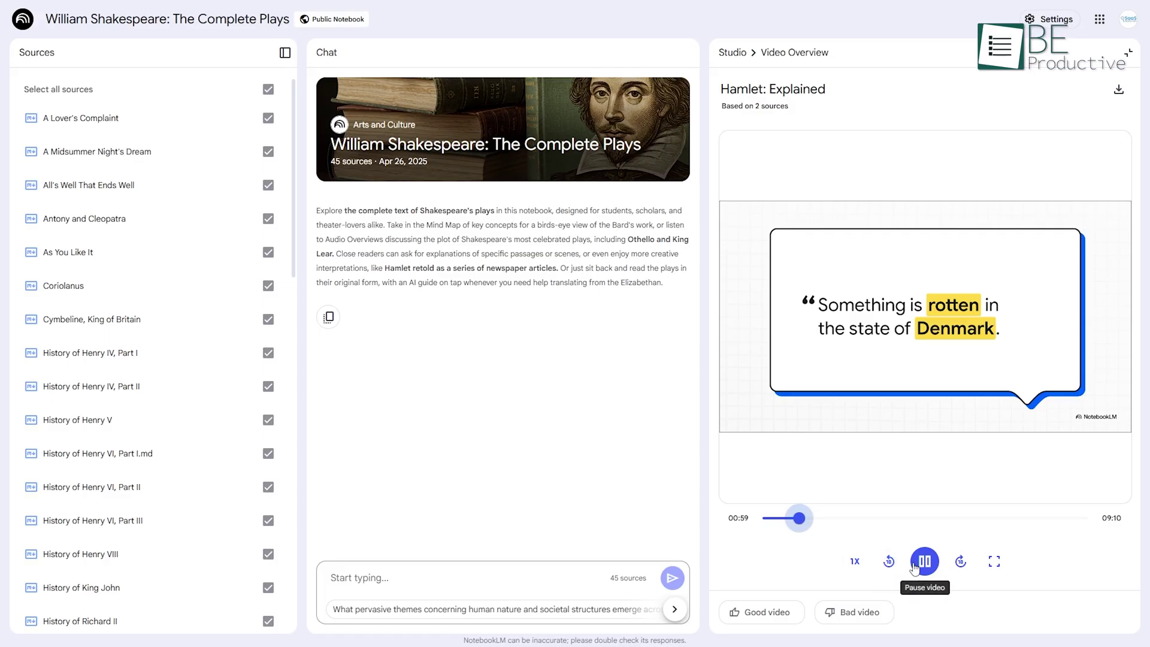
click(861, 521)
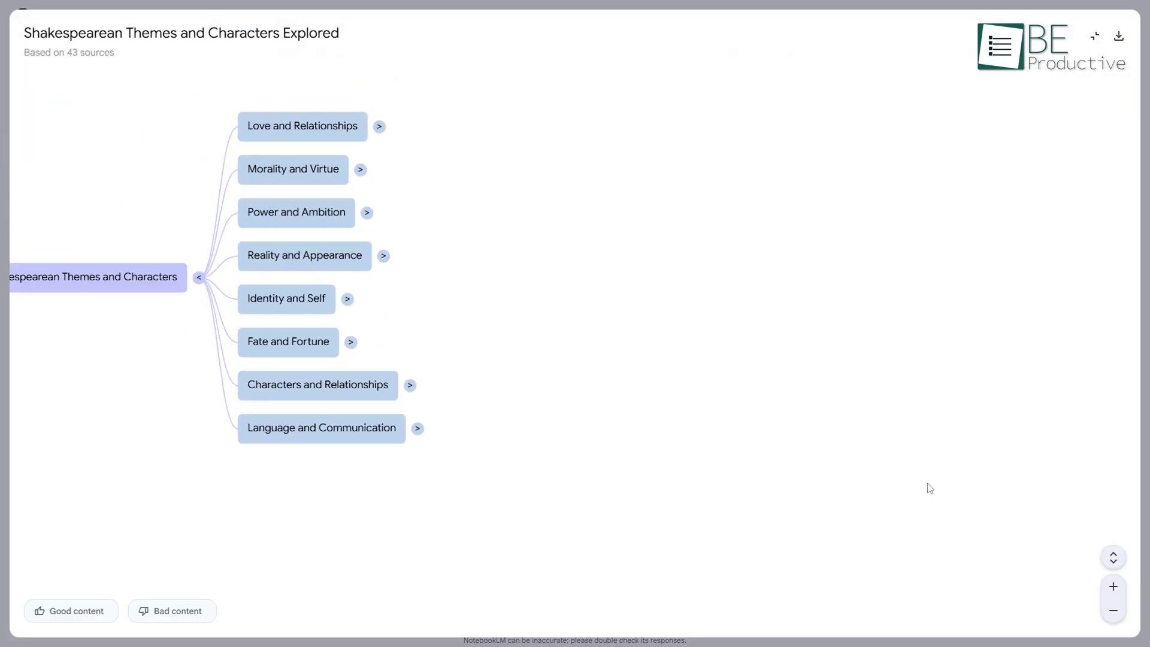
Step: Expand the mind map's Reality and Appearance branch and open the Global Development: Study Guide note
click(383, 255)
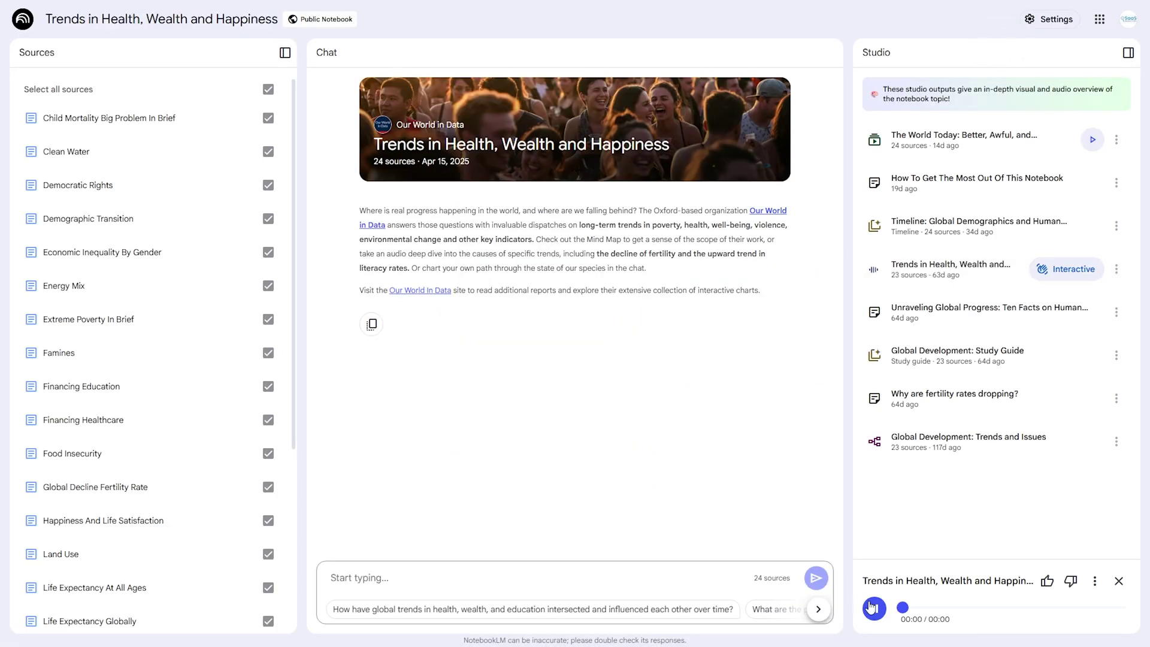
click(916, 353)
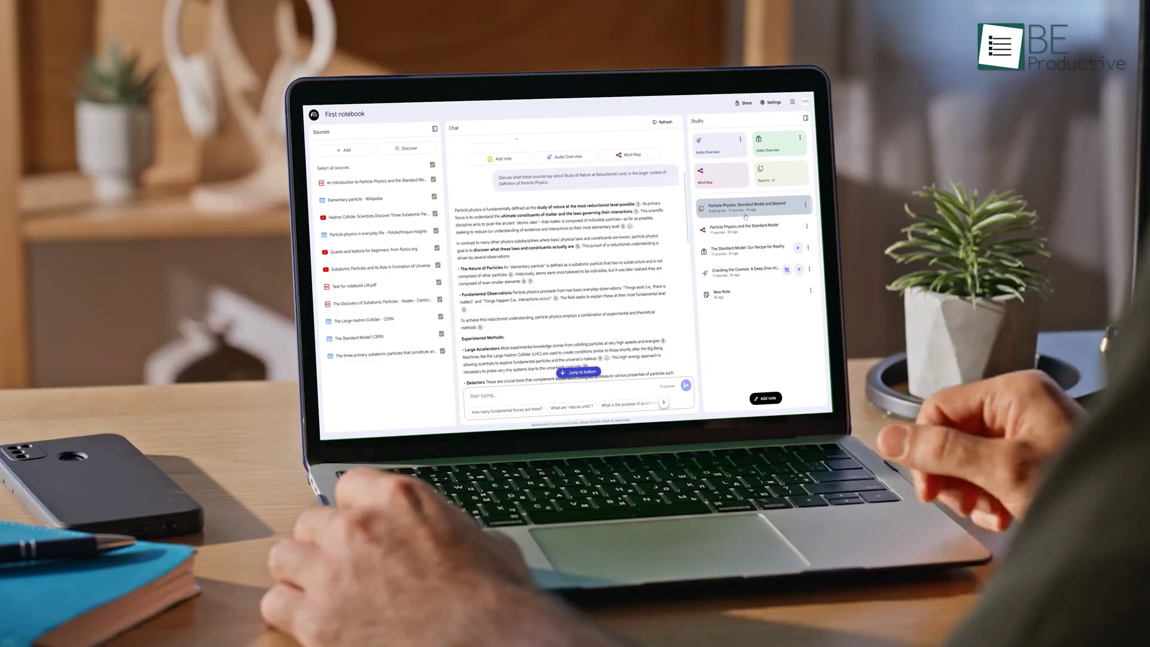
Step: Open the 'Particle Physics: Standard Model and Beyond' briefing doc from the Studio panel
click(746, 217)
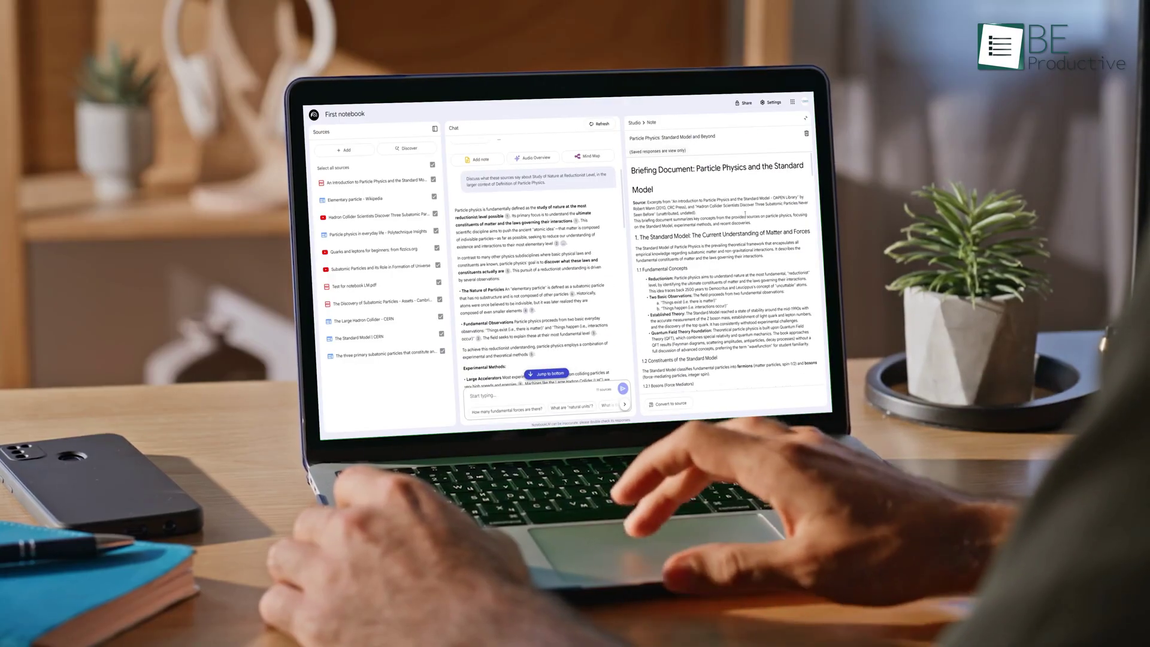